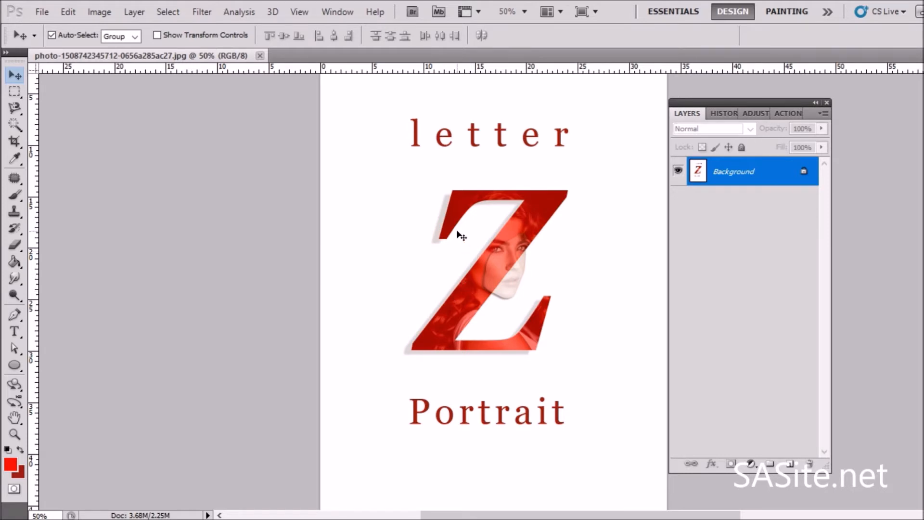
Step: Close the sample document and open the curly-haired portrait photo from the Lesson 05 folder
{"action": "left_click", "coordinate": [259, 56]}
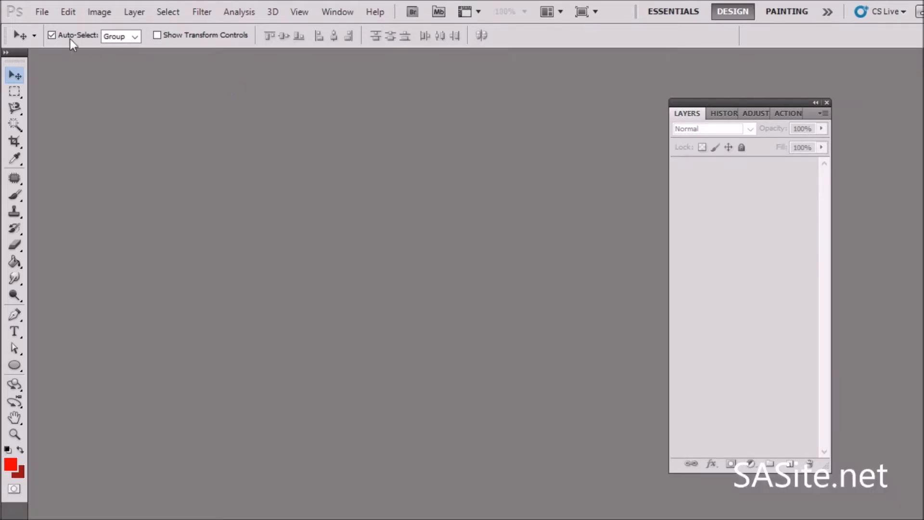
{"action": "left_click", "coordinate": [42, 11]}
{"action": "left_click", "coordinate": [50, 42]}
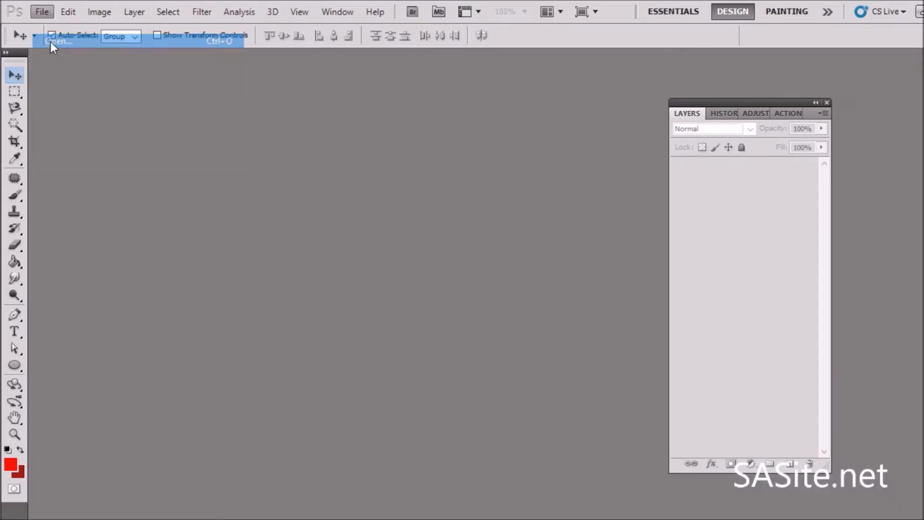
{"action": "scroll", "coordinate": [574, 175], "scroll_direction": "down", "scroll_amount": 2}
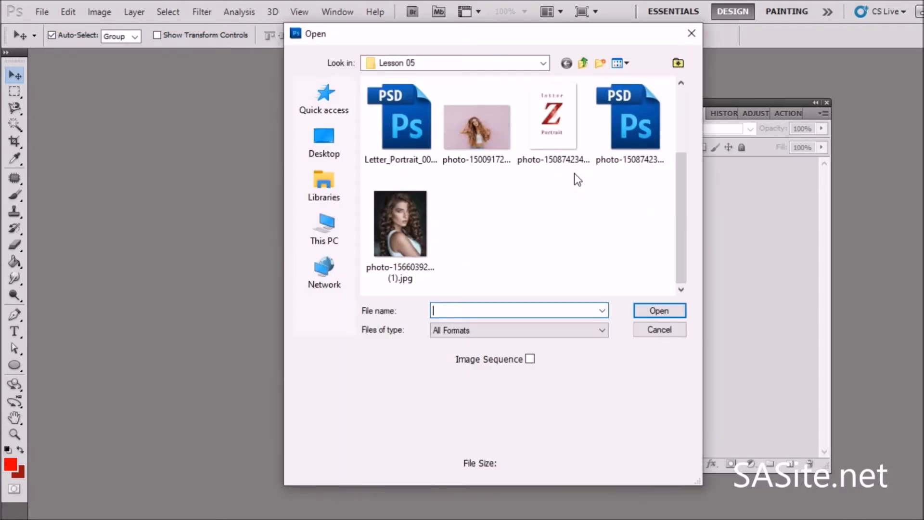
{"action": "double_click", "coordinate": [393, 243]}
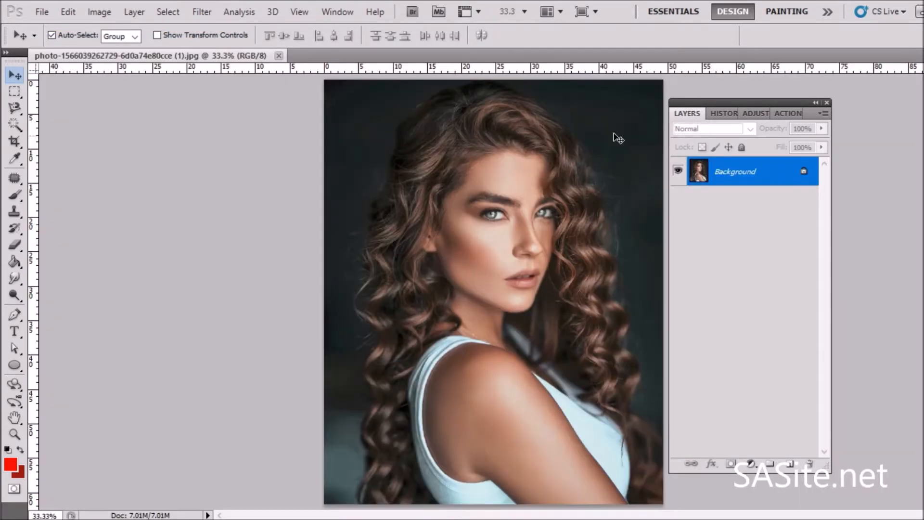
Step: Convert the background into Layer 0 and add a new empty layer above it
{"action": "double_click", "coordinate": [742, 179]}
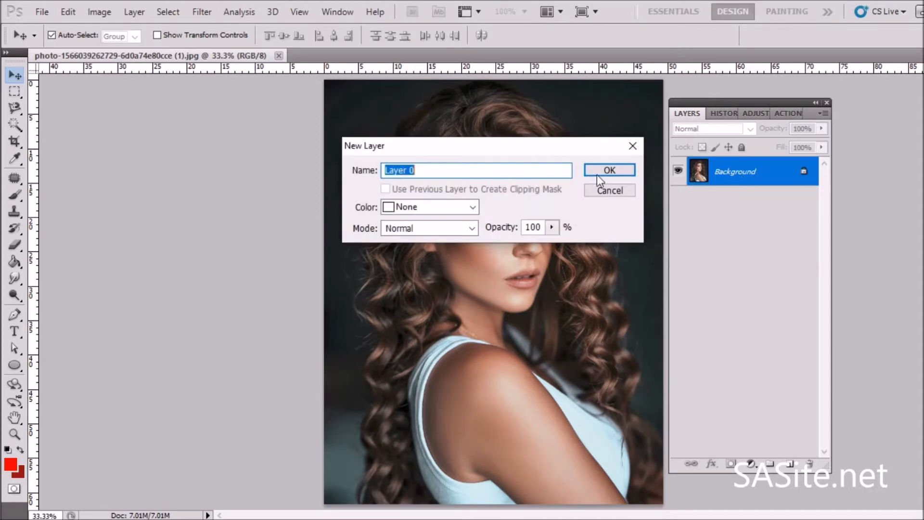
{"action": "left_click", "coordinate": [604, 170]}
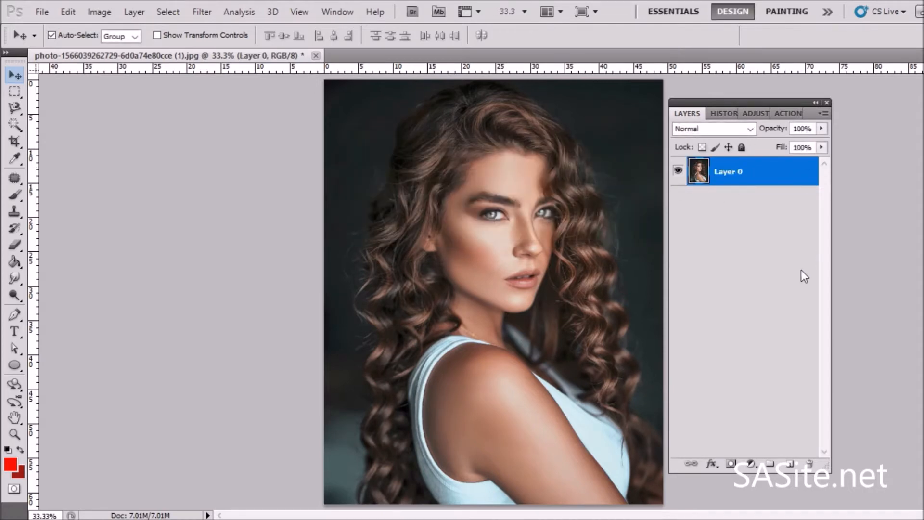
{"action": "left_click", "coordinate": [790, 464]}
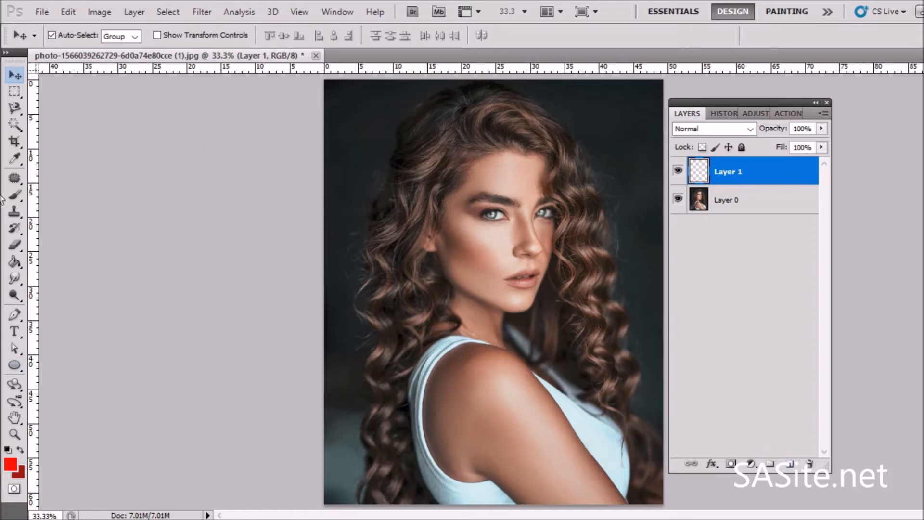
Step: Reset the colours to default, swap them, and fill the new layer with white using the Paint Bucket
{"action": "left_click", "coordinate": [14, 264]}
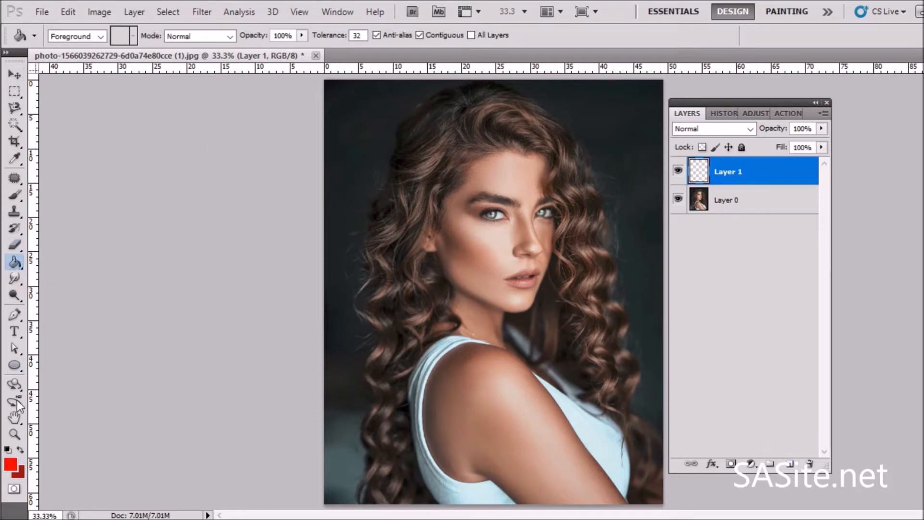
{"action": "left_click", "coordinate": [7, 448]}
{"action": "left_click", "coordinate": [22, 447]}
{"action": "left_click", "coordinate": [576, 221]}
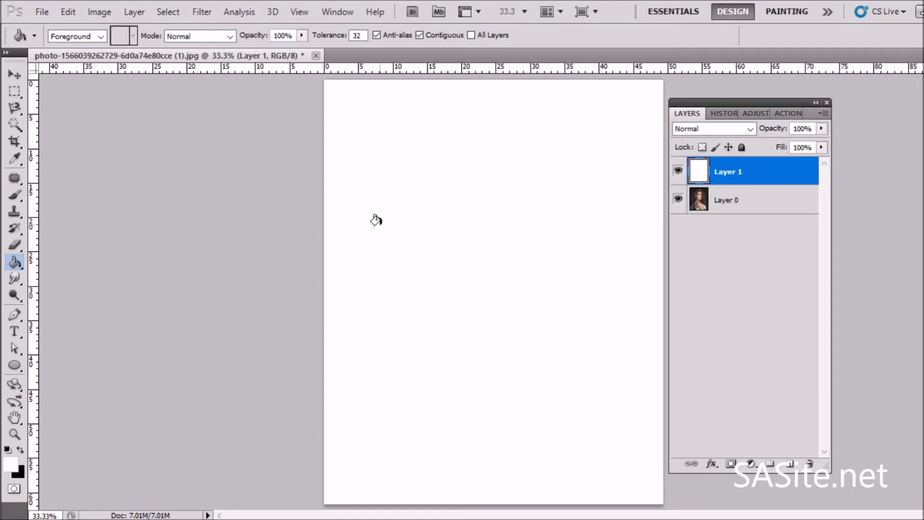
Step: Set the Type tool to Georgia Bold at 100 pt with a red text colour
{"action": "left_click", "coordinate": [12, 335]}
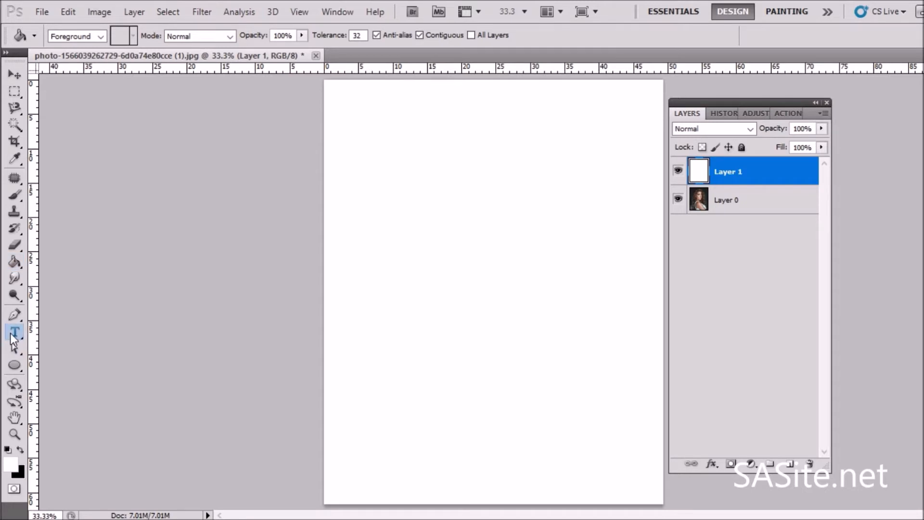
{"action": "left_click", "coordinate": [112, 31]}
{"action": "left_click", "coordinate": [113, 31]}
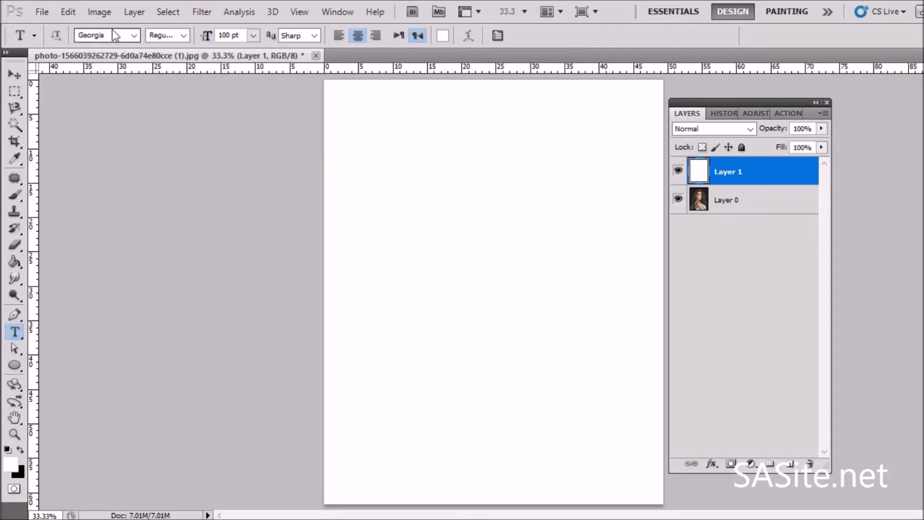
{"action": "left_click", "coordinate": [182, 35]}
{"action": "left_click", "coordinate": [181, 83]}
{"action": "left_click", "coordinate": [443, 35]}
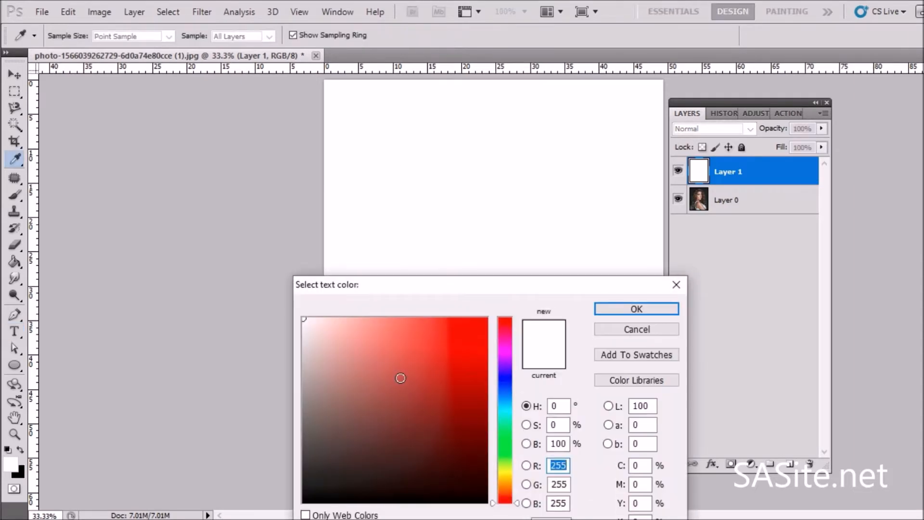
{"action": "left_click_drag", "start_coordinate": [398, 377], "coordinate": [553, 282]}
{"action": "left_click", "coordinate": [621, 309]}
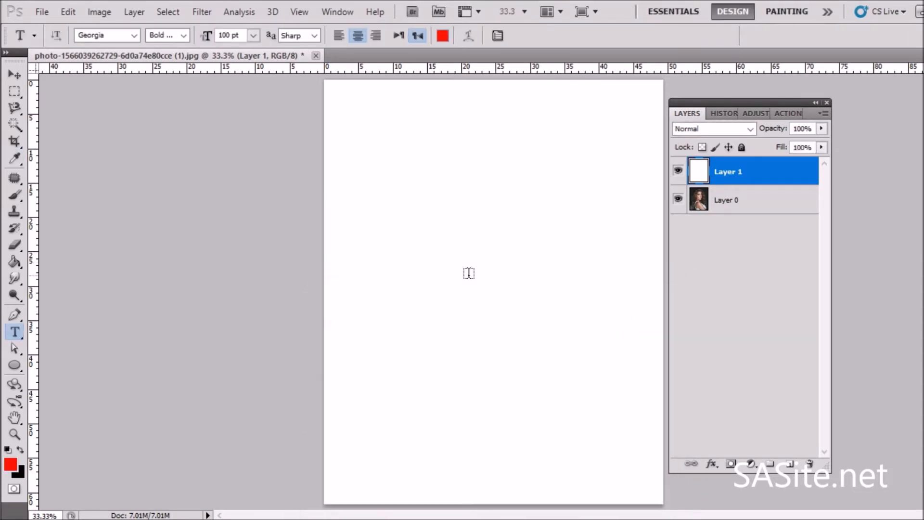
Step: Type a letter Z in the middle of the page and scale it up to about 1160% with Free Transform
{"action": "left_click", "coordinate": [468, 273]}
{"action": "type", "text": "Z"}
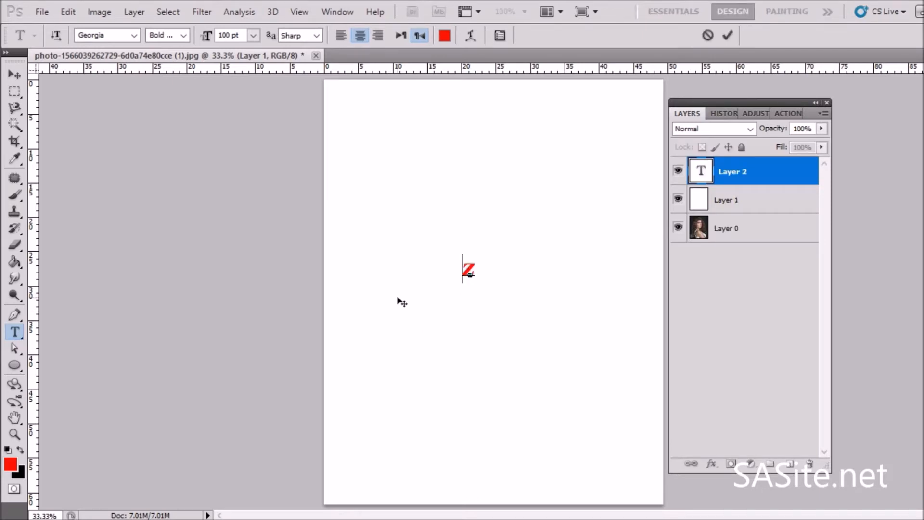
{"action": "key", "text": "ctrl+t"}
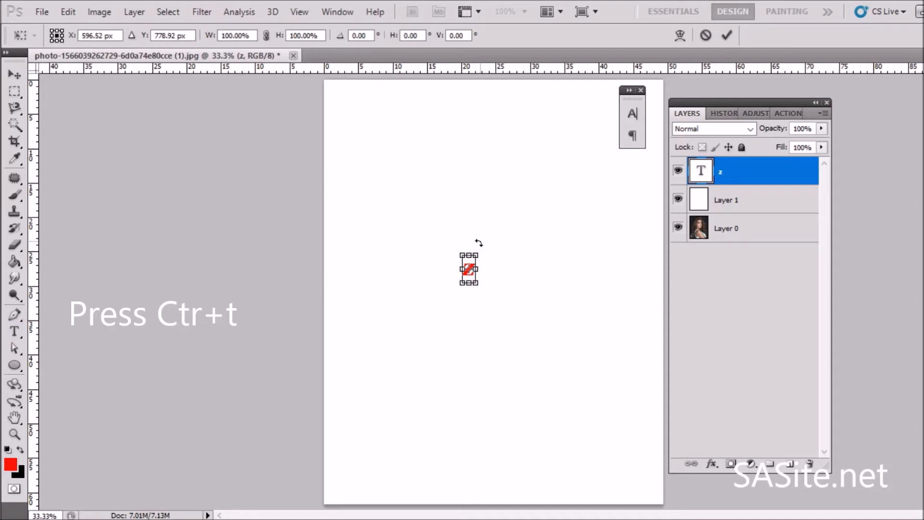
{"action": "left_click_drag", "start_coordinate": [476, 254], "coordinate": [652, 6]}
{"action": "left_click_drag", "start_coordinate": [508, 173], "coordinate": [470, 295]}
{"action": "left_click_drag", "start_coordinate": [565, 107], "coordinate": [588, 91]}
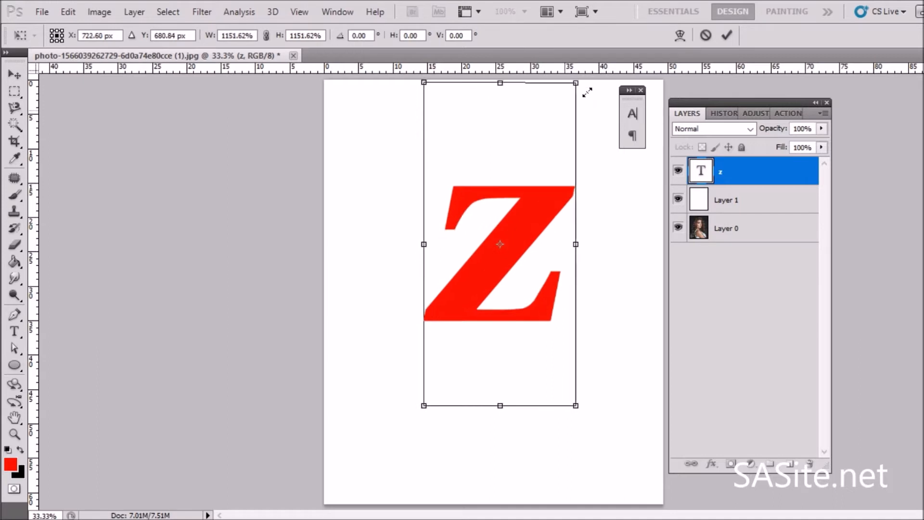
{"action": "left_click_drag", "start_coordinate": [477, 253], "coordinate": [469, 279]}
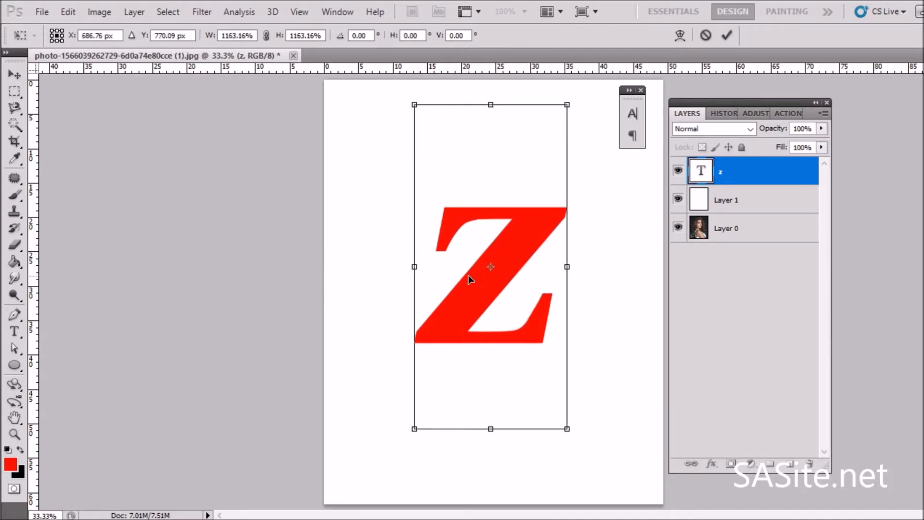
{"action": "left_click", "coordinate": [13, 75]}
{"action": "key", "text": "Return"}
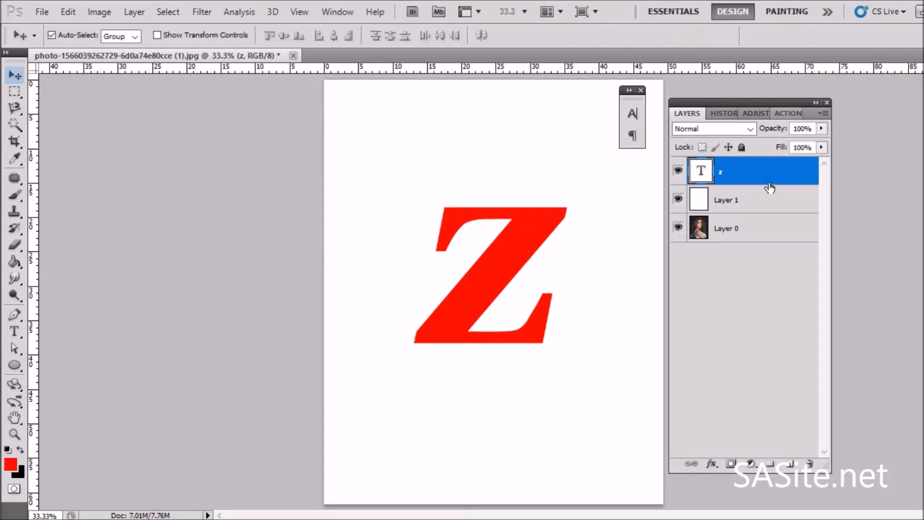
Step: Move the photo layer to the top of the layer stack
{"action": "left_click", "coordinate": [740, 205]}
{"action": "left_click_drag", "start_coordinate": [739, 205], "coordinate": [732, 237]}
{"action": "left_click", "coordinate": [739, 205]}
{"action": "left_click_drag", "start_coordinate": [738, 204], "coordinate": [739, 173]}
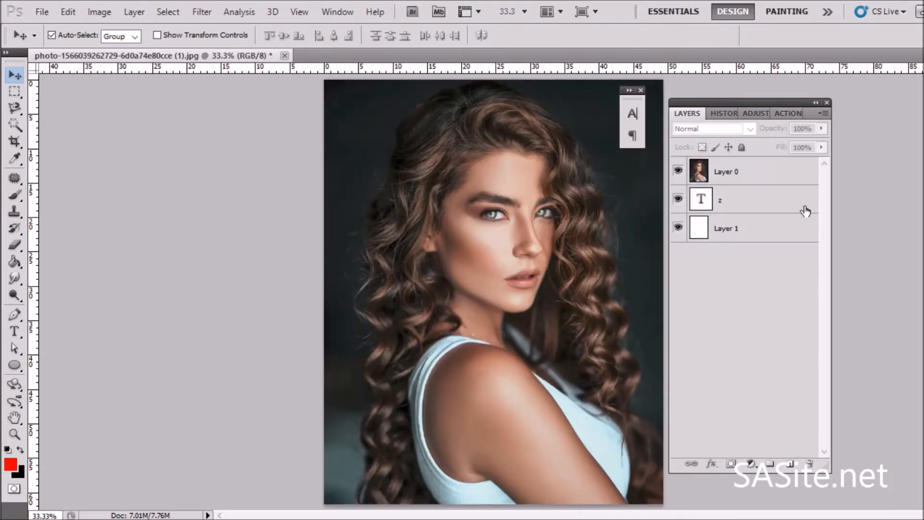
Step: Lower the photo layer's opacity to 42%
{"action": "left_click", "coordinate": [776, 173]}
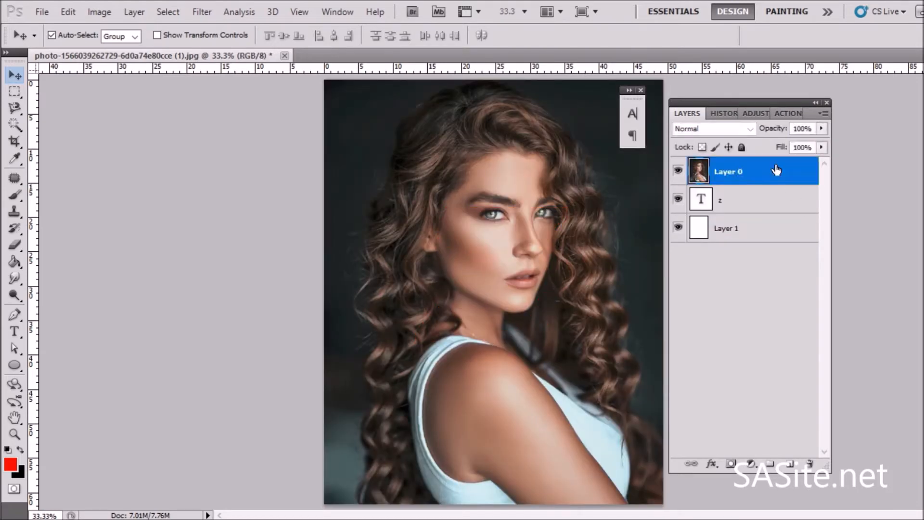
{"action": "left_click", "coordinate": [818, 133]}
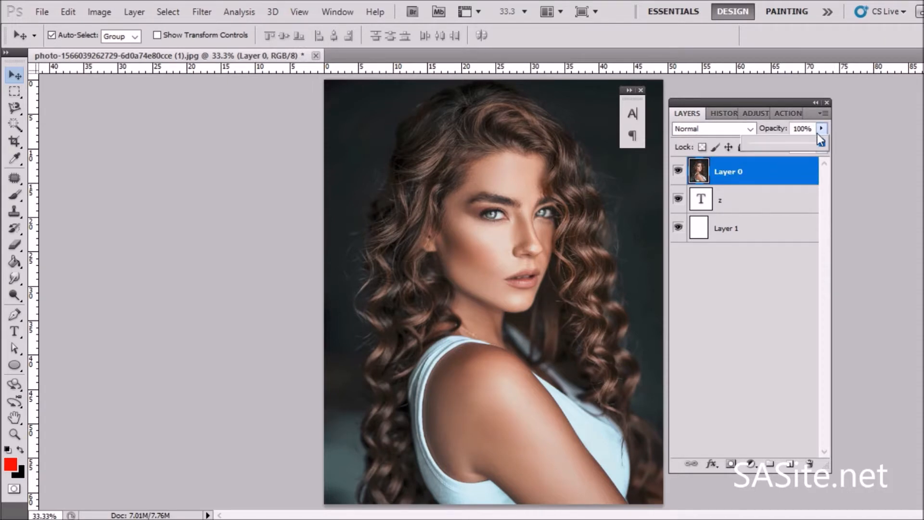
{"action": "left_click_drag", "start_coordinate": [792, 146], "coordinate": [775, 146]}
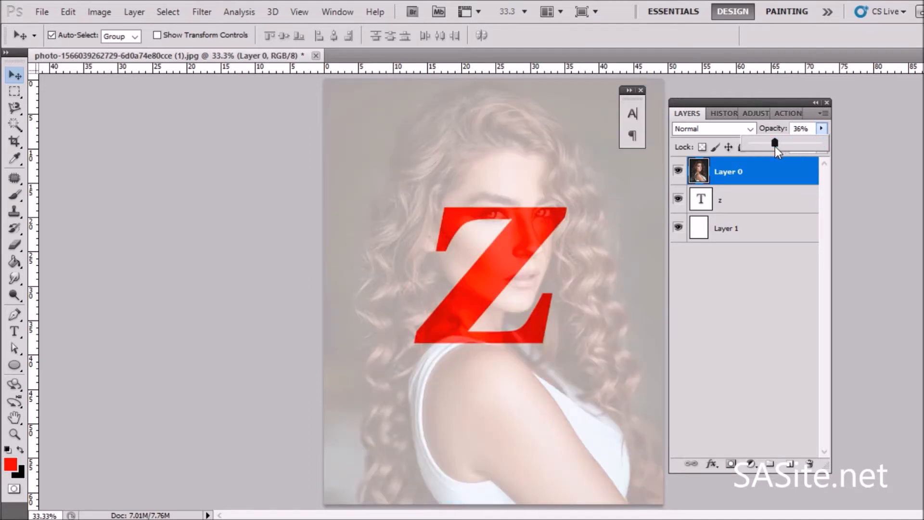
{"action": "left_click_drag", "start_coordinate": [775, 146], "coordinate": [779, 148]}
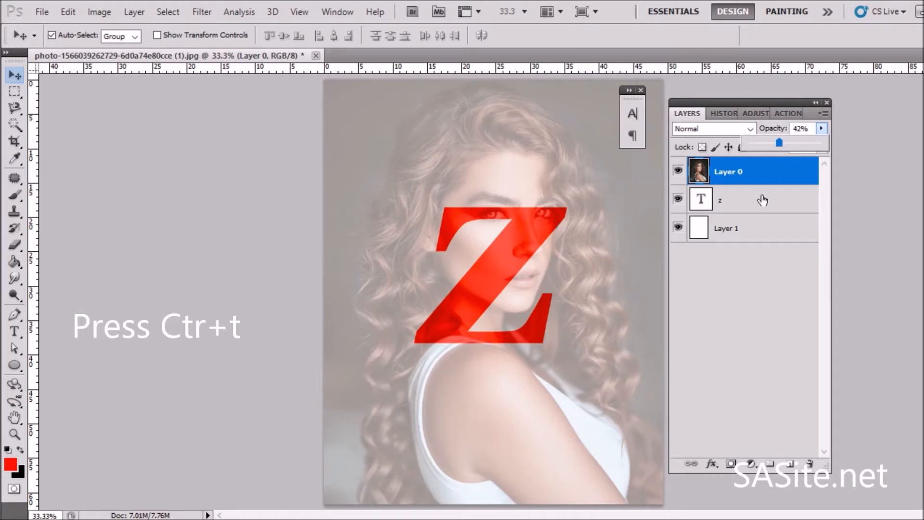
Step: Scale the photo down to about 57% so the face sits over the Z
{"action": "key", "text": "ctrl+t"}
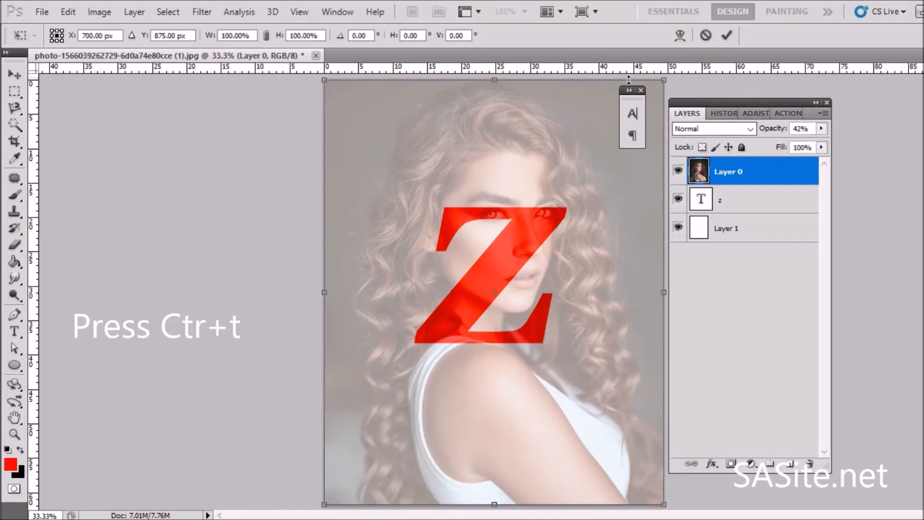
{"action": "left_click_drag", "start_coordinate": [657, 77], "coordinate": [565, 213]}
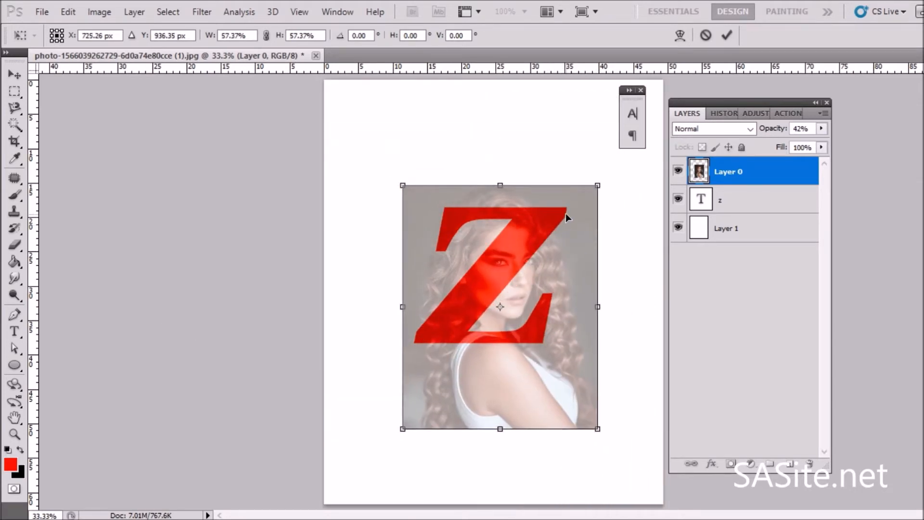
{"action": "key", "text": "Return"}
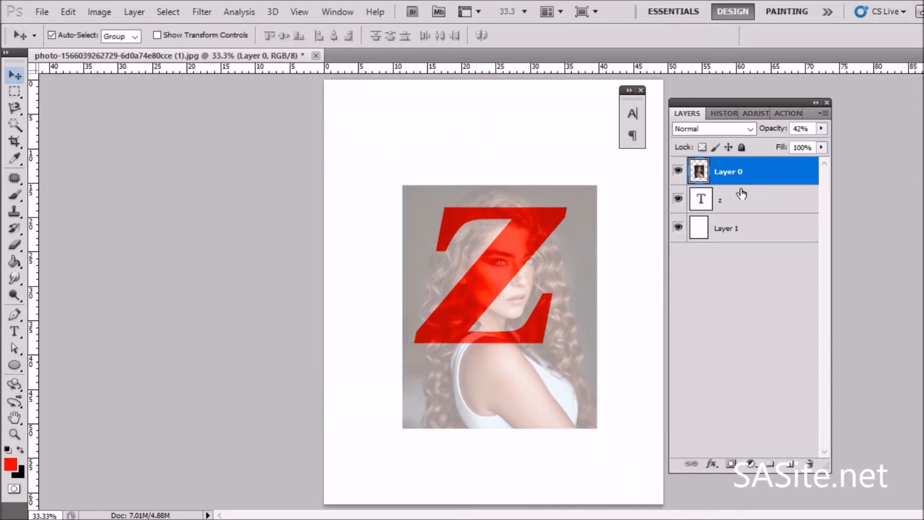
Step: Clip the photo layer to the Z text layer and duplicate the photo layer
{"action": "right_click", "coordinate": [713, 166]}
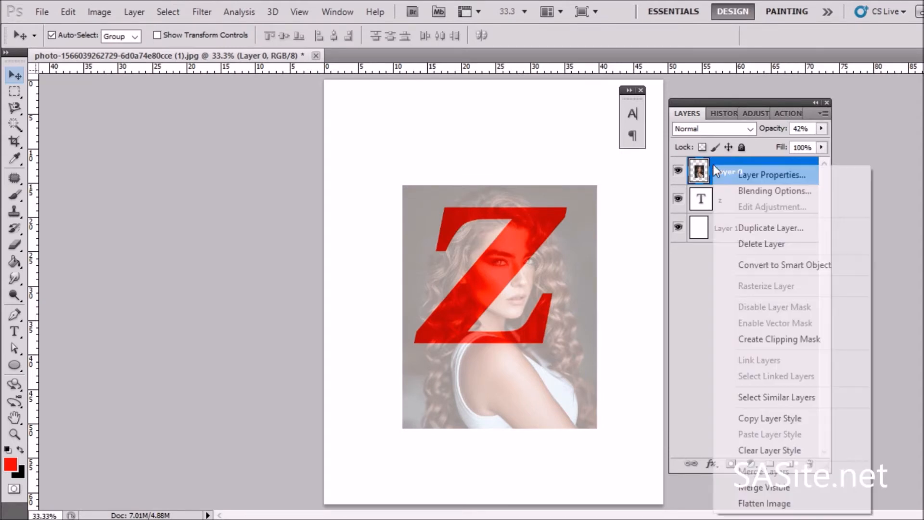
{"action": "left_click", "coordinate": [729, 334]}
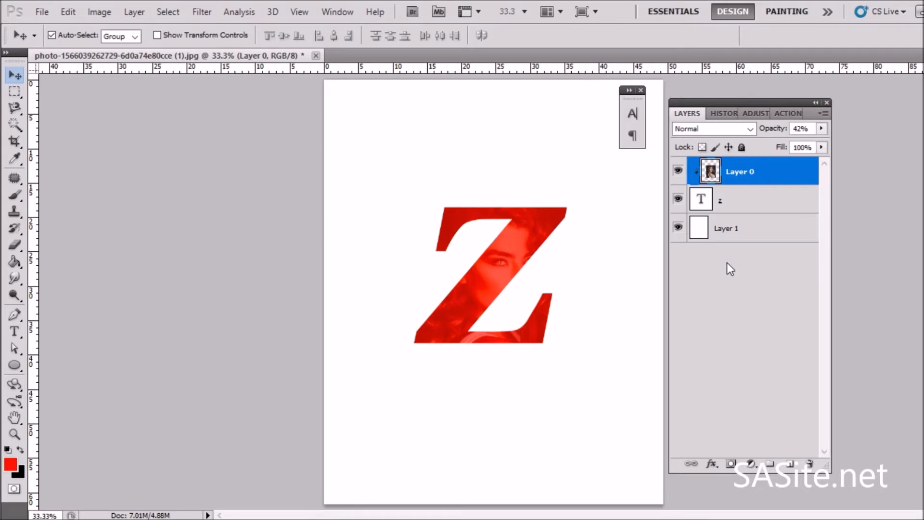
{"action": "key", "text": "ctrl+j"}
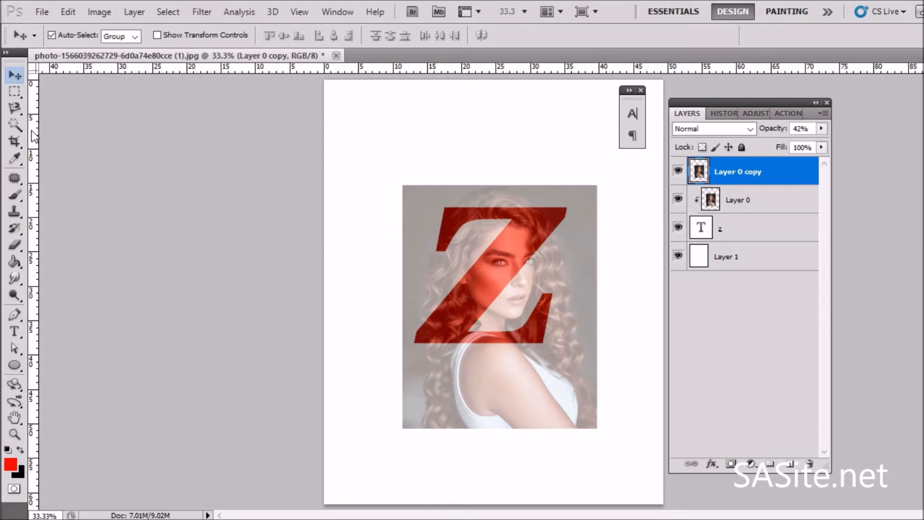
Step: Trace around the face with the Magnetic Lasso and turn the selection into a layer mask on the photo copy
{"action": "left_click", "coordinate": [15, 108]}
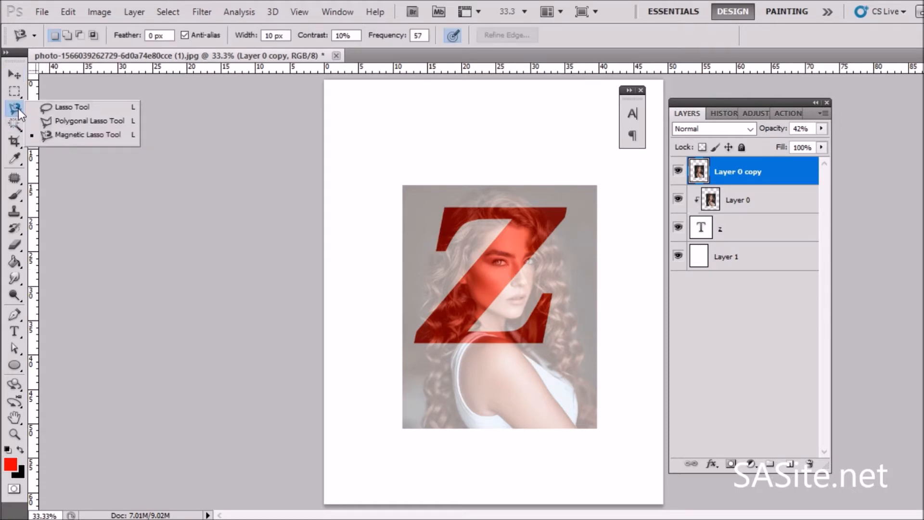
{"action": "left_click", "coordinate": [57, 139]}
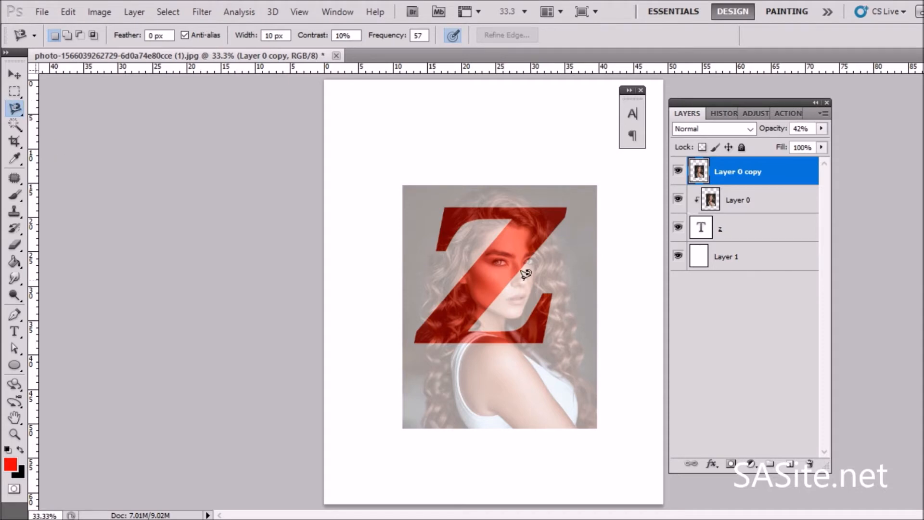
{"action": "scroll", "coordinate": [610, 351], "scroll_direction": "up", "scroll_amount": 4}
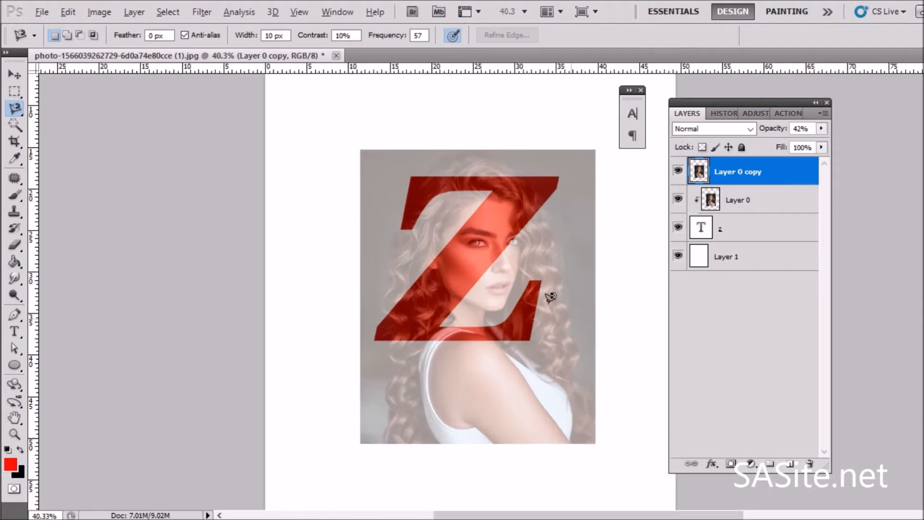
{"action": "scroll", "coordinate": [550, 297], "scroll_direction": "up", "scroll_amount": 1}
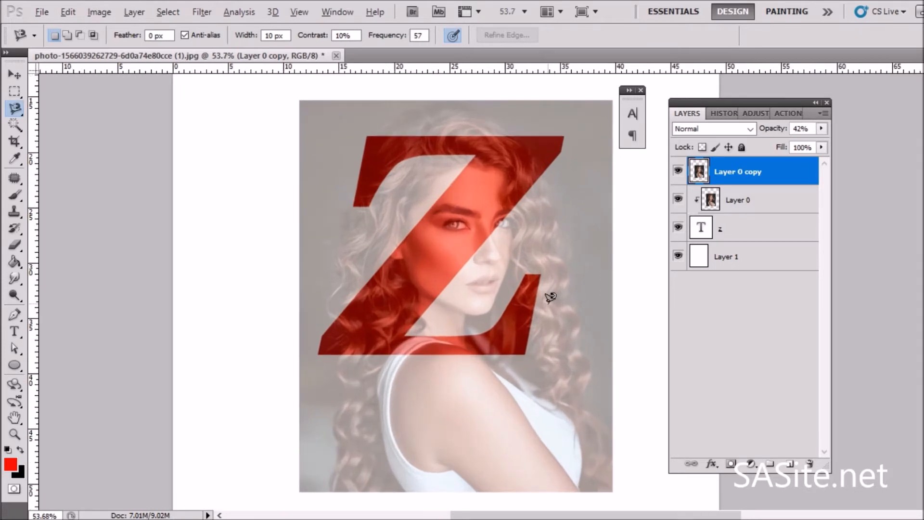
{"action": "scroll", "coordinate": [550, 297], "scroll_direction": "up", "scroll_amount": 4}
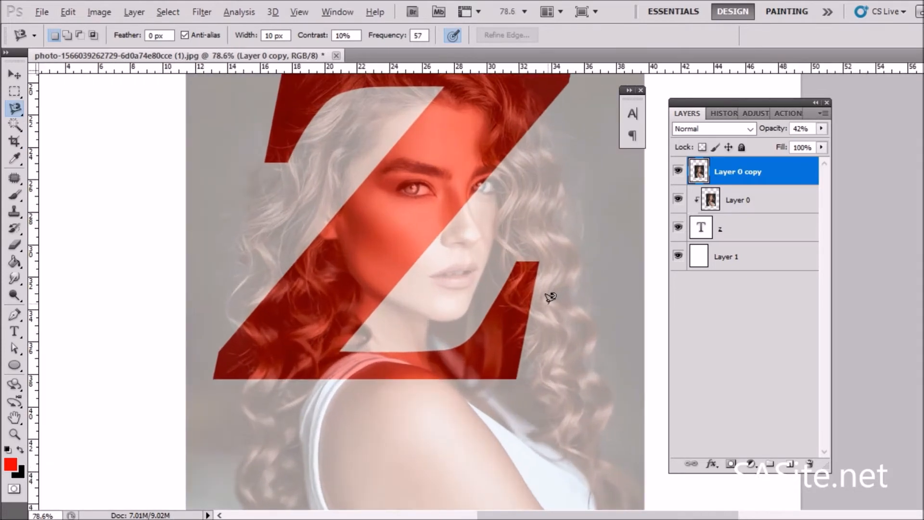
{"action": "key", "text": "alt"}
{"action": "key", "text": "alt"}
{"action": "left_click", "coordinate": [348, 268]}
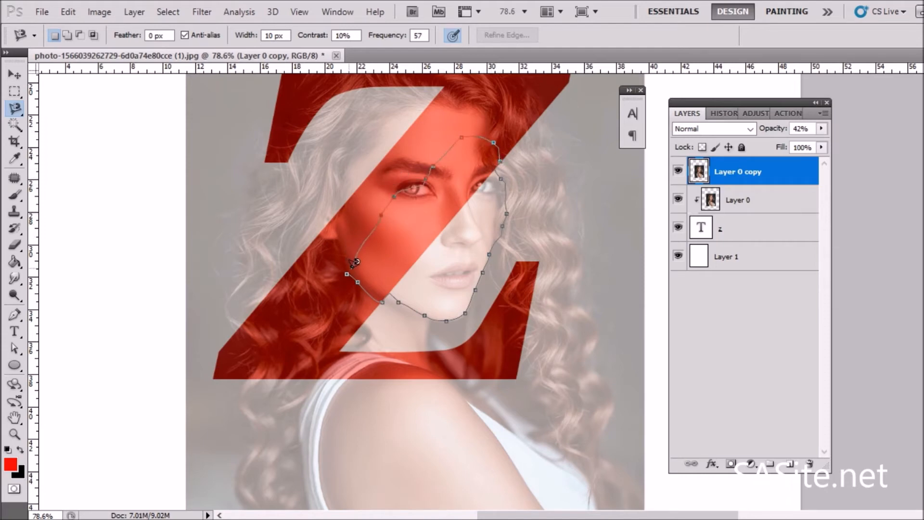
{"action": "left_click", "coordinate": [348, 268]}
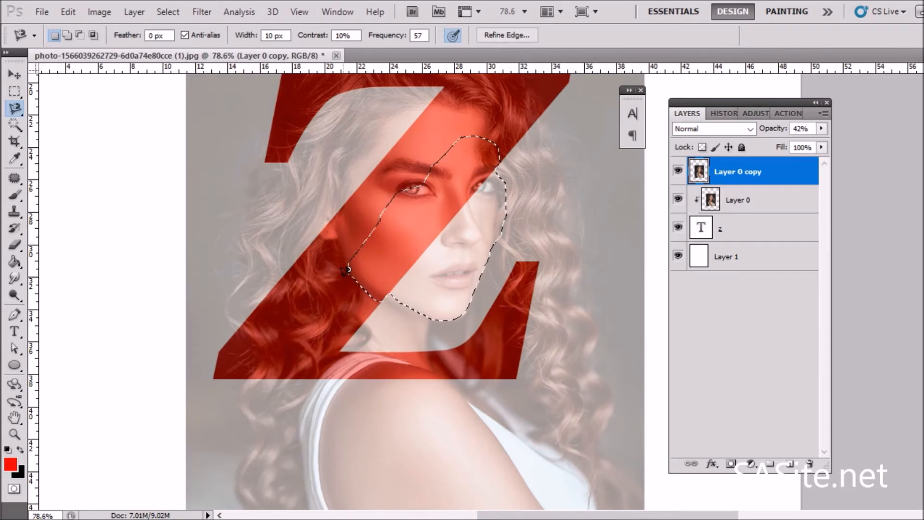
{"action": "left_click", "coordinate": [731, 464]}
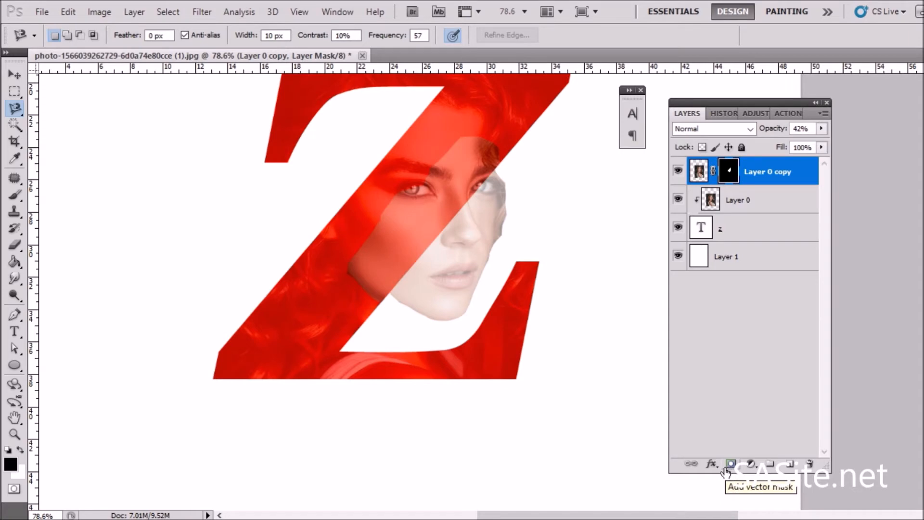
Step: Refine the face mask by painting along its edges with a brush in black, then in white
{"action": "left_click", "coordinate": [15, 195]}
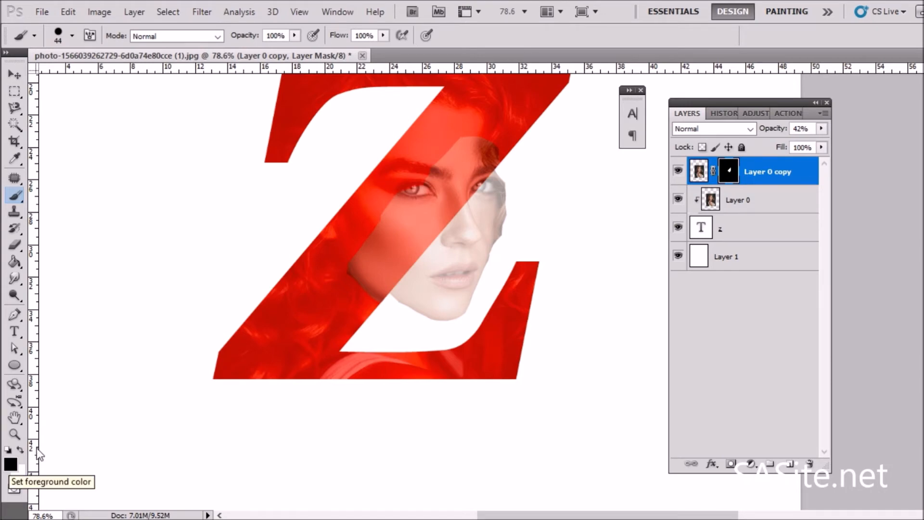
{"action": "left_click_drag", "start_coordinate": [382, 307], "coordinate": [350, 264]}
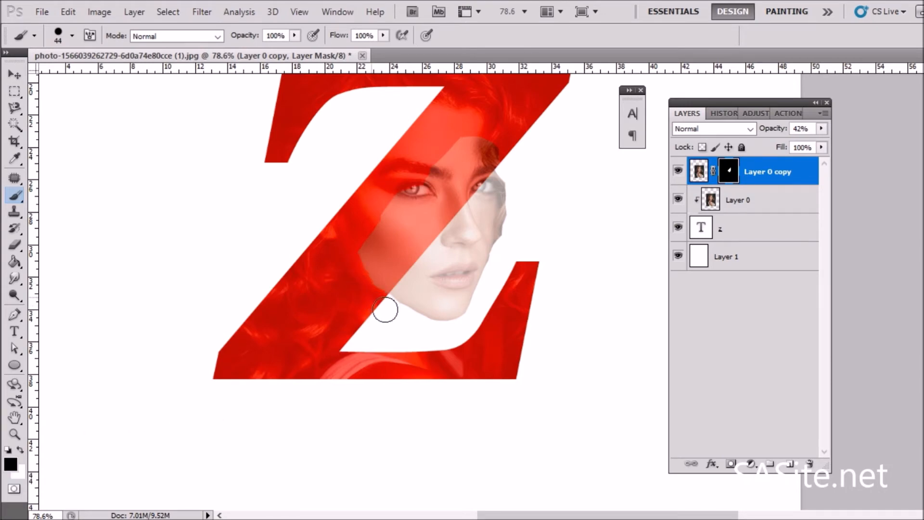
{"action": "mouse_move", "coordinate": [506, 257]}
{"action": "left_mouse_down"}
{"action": "mouse_move", "coordinate": [503, 156]}
{"action": "mouse_move", "coordinate": [475, 137]}
{"action": "mouse_move", "coordinate": [418, 159]}
{"action": "left_mouse_up"}
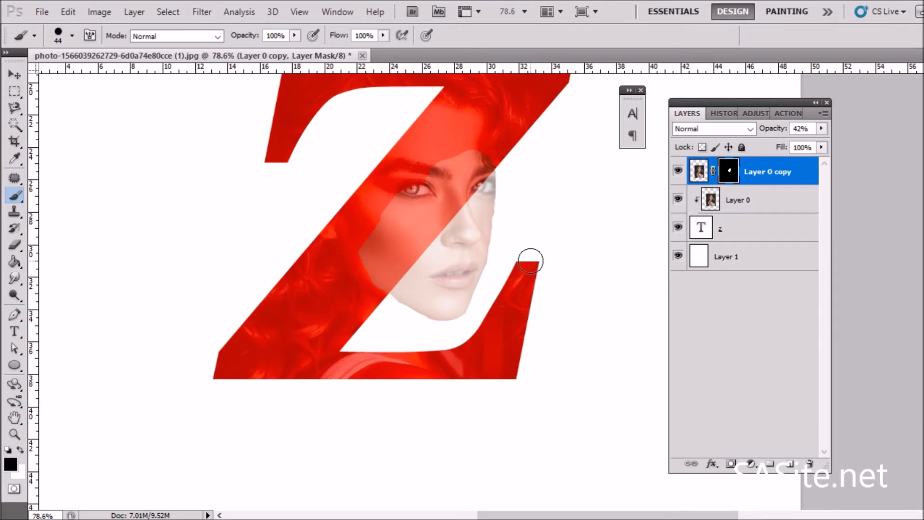
{"action": "left_click", "coordinate": [21, 447]}
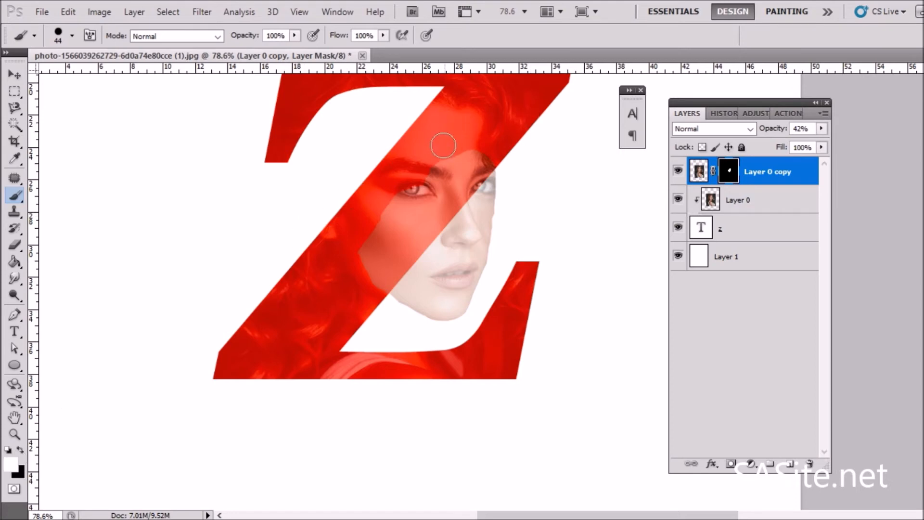
{"action": "mouse_move", "coordinate": [428, 181]}
{"action": "left_mouse_down"}
{"action": "mouse_move", "coordinate": [419, 182]}
{"action": "mouse_move", "coordinate": [447, 190]}
{"action": "mouse_move", "coordinate": [422, 193]}
{"action": "mouse_move", "coordinate": [421, 183]}
{"action": "left_mouse_up"}
{"action": "left_click_drag", "start_coordinate": [389, 226], "coordinate": [452, 163]}
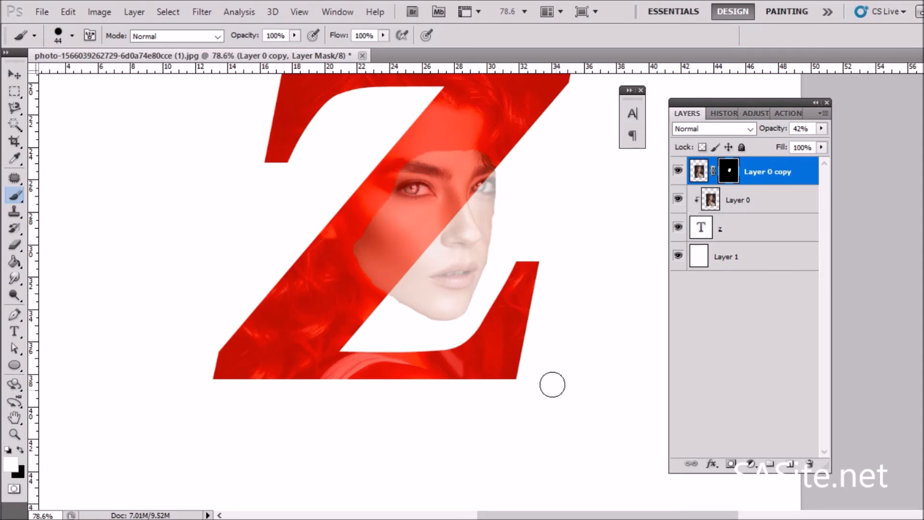
Step: Give the Z text layer a drop shadow with 73% opacity, 21 px distance and 10 px size
{"action": "scroll", "coordinate": [523, 299], "scroll_direction": "down", "scroll_amount": 1}
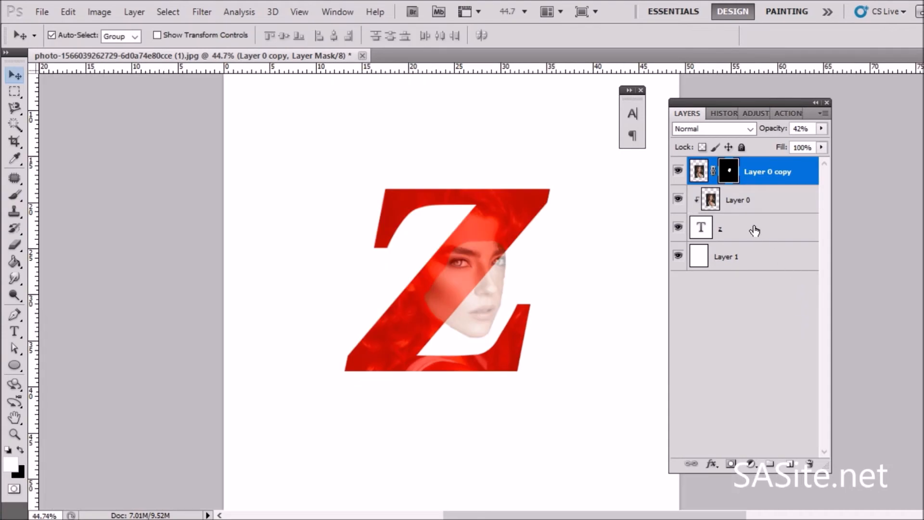
{"action": "left_click", "coordinate": [755, 230]}
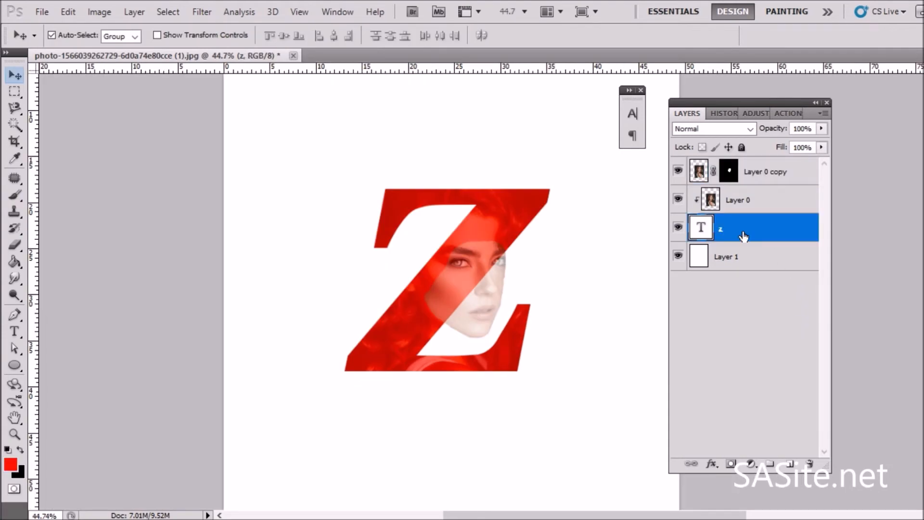
{"action": "left_click", "coordinate": [711, 464]}
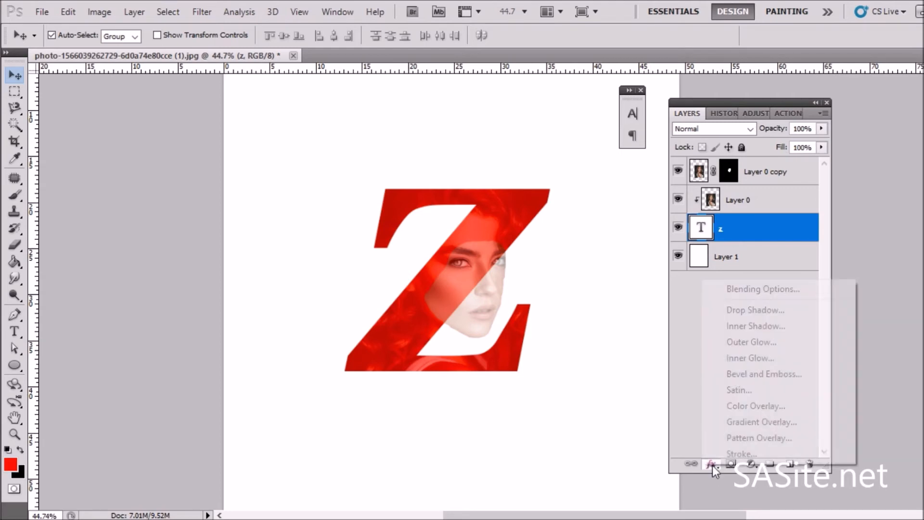
{"action": "left_click", "coordinate": [751, 310]}
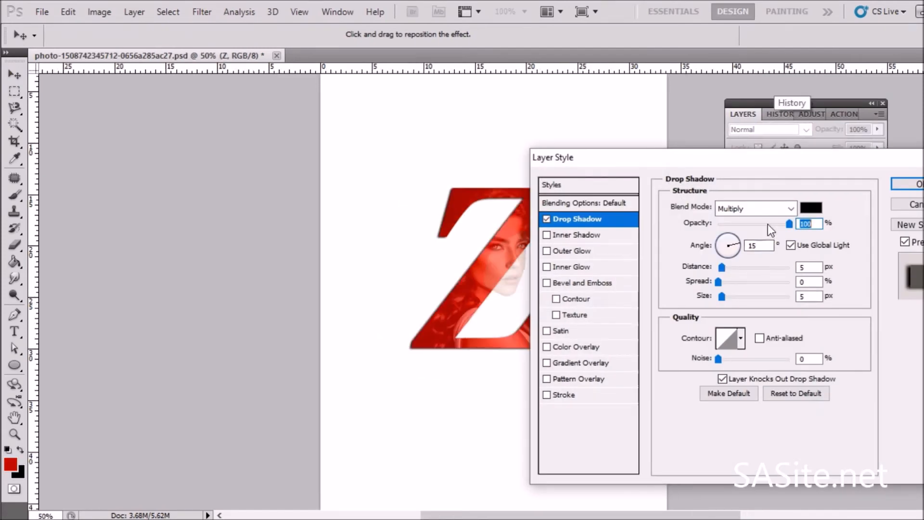
{"action": "left_click_drag", "start_coordinate": [790, 224], "coordinate": [770, 226]}
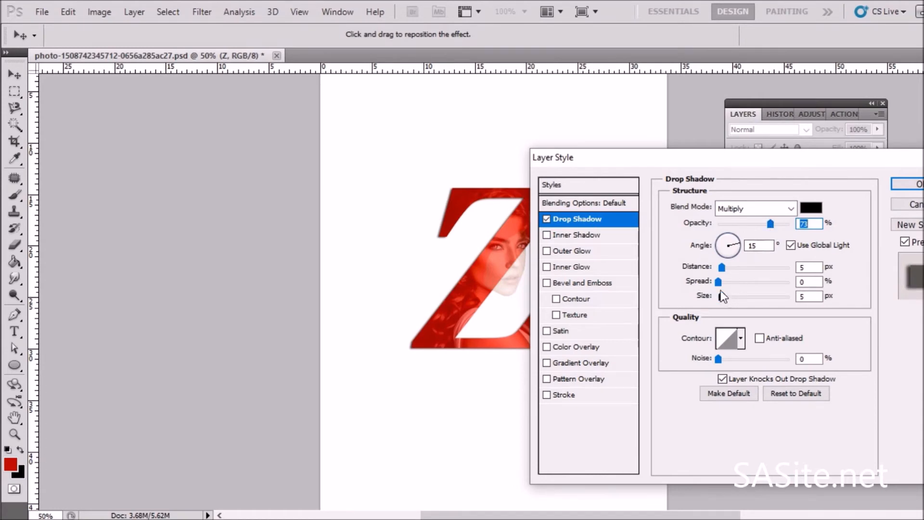
{"action": "left_click_drag", "start_coordinate": [721, 268], "coordinate": [735, 271]}
{"action": "left_click_drag", "start_coordinate": [470, 291], "coordinate": [471, 293]}
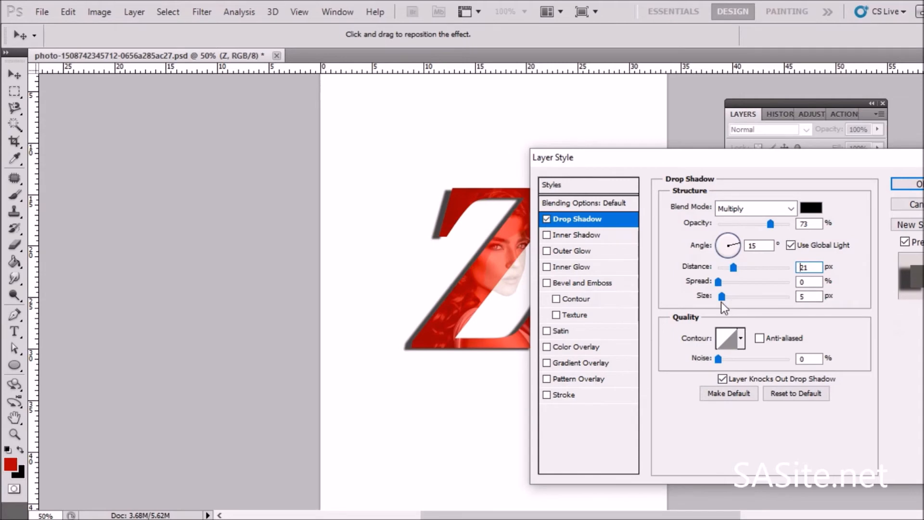
{"action": "left_click_drag", "start_coordinate": [721, 296], "coordinate": [725, 298]}
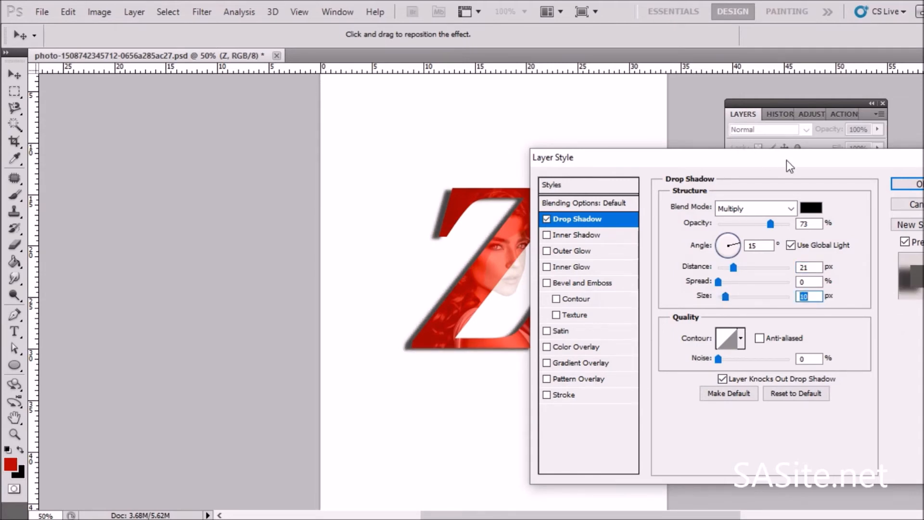
{"action": "left_click_drag", "start_coordinate": [787, 160], "coordinate": [729, 157]}
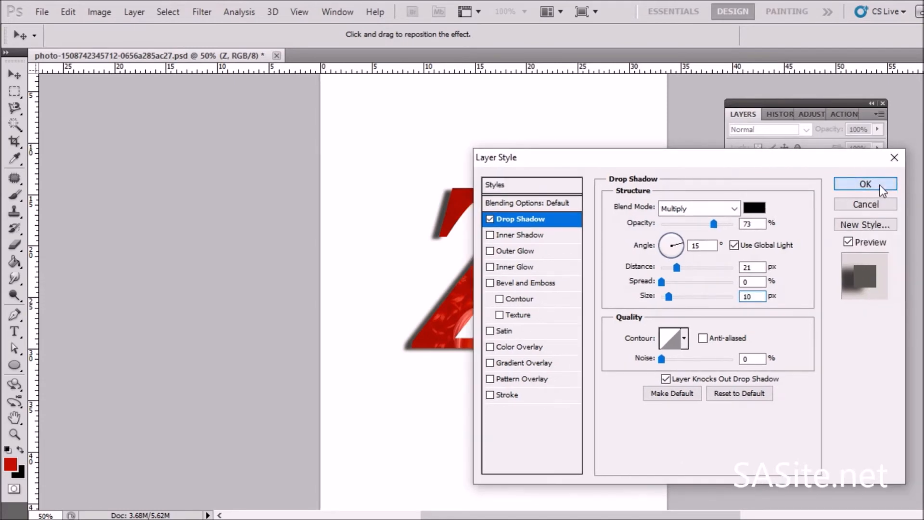
{"action": "left_click", "coordinate": [879, 184]}
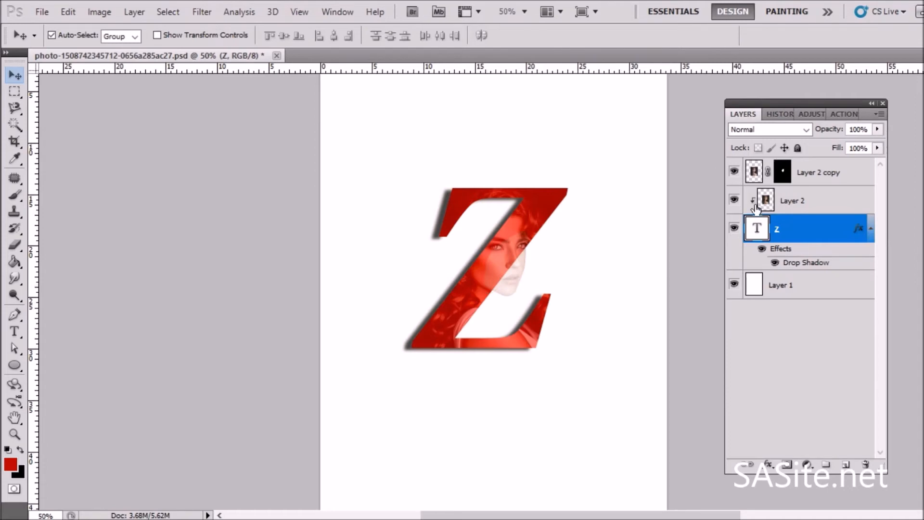
Step: Add a drop shadow to the masked photo copy layer with 75% opacity, 54° angle and 8 px distance
{"action": "left_click", "coordinate": [832, 176]}
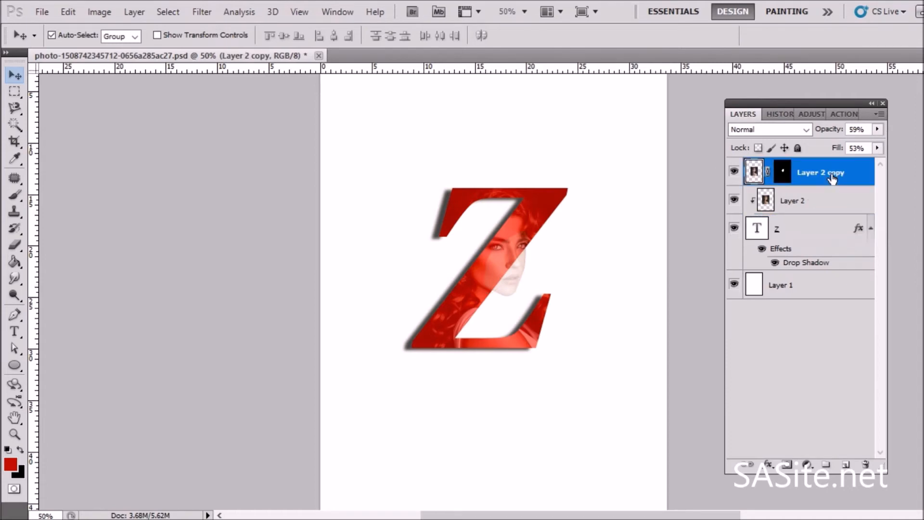
{"action": "left_click", "coordinate": [769, 466]}
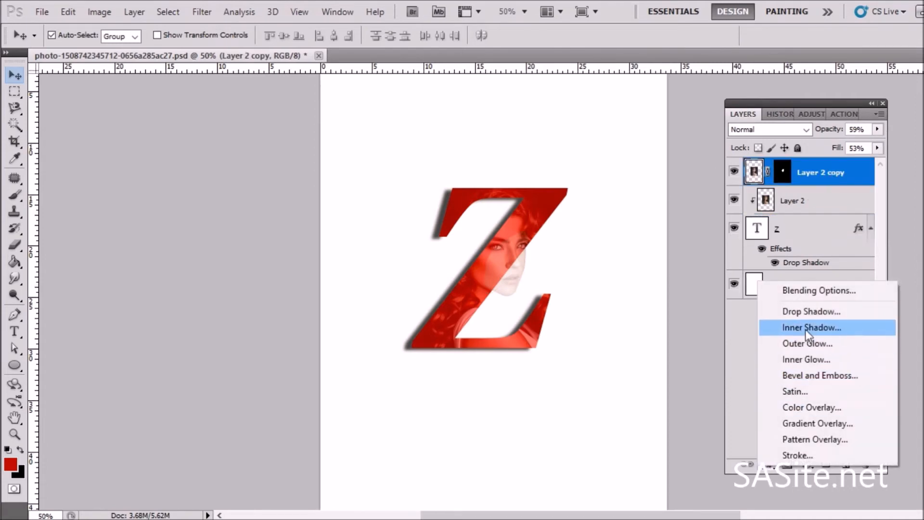
{"action": "left_click", "coordinate": [810, 313]}
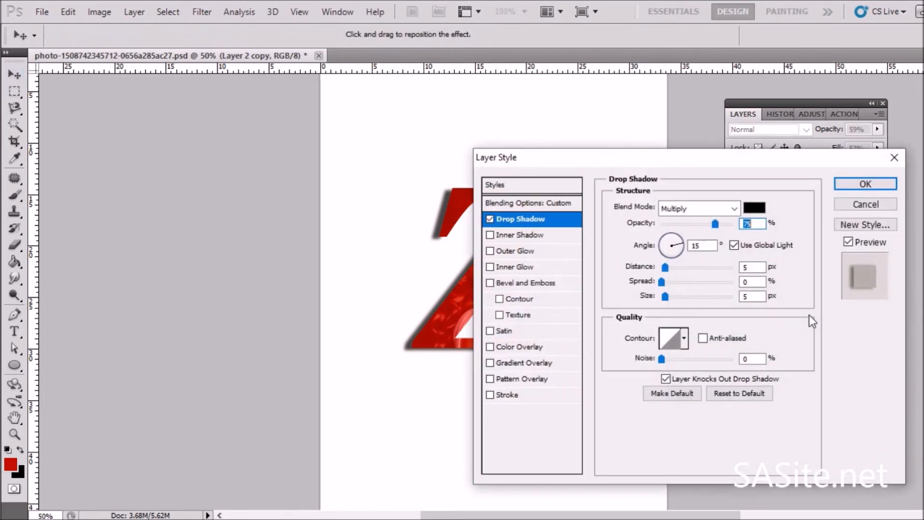
{"action": "left_click_drag", "start_coordinate": [659, 152], "coordinate": [178, 135]}
{"action": "left_click_drag", "start_coordinate": [503, 274], "coordinate": [502, 277]}
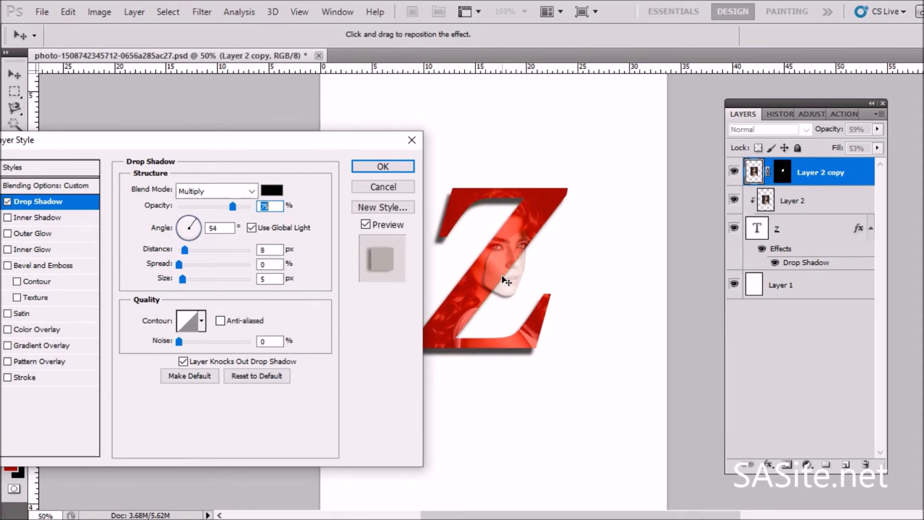
{"action": "left_click", "coordinate": [383, 168]}
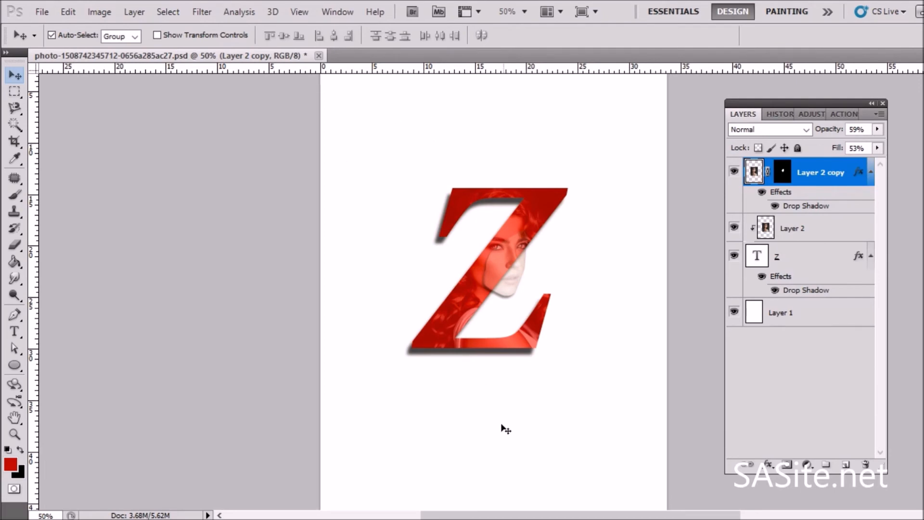
Step: Add the text "Letter" above the Z and move it down closer to the letter
{"action": "left_click", "coordinate": [14, 333]}
{"action": "left_click", "coordinate": [451, 128]}
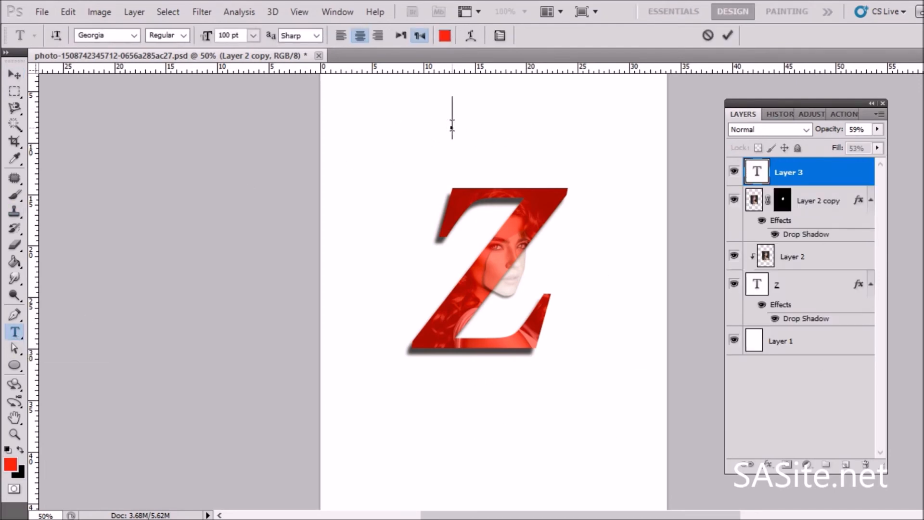
{"action": "type", "text": "Le"}
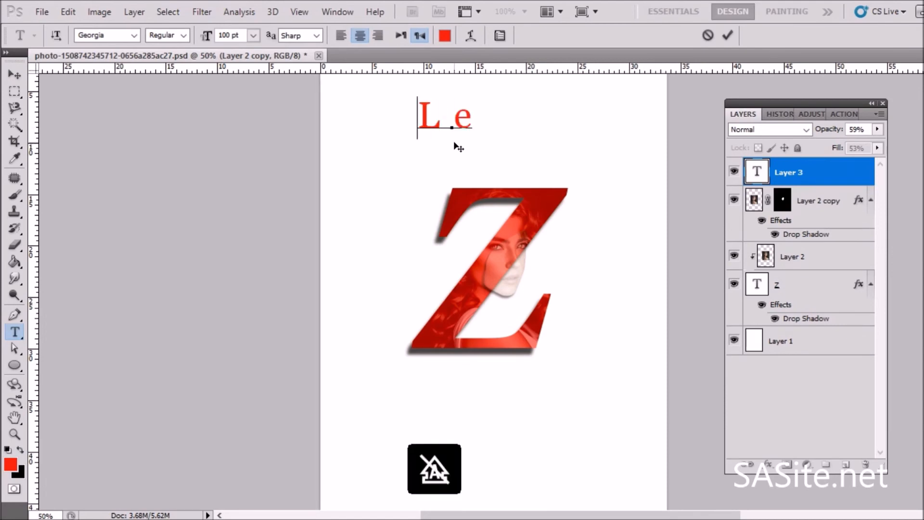
{"action": "type", "text": "tter"}
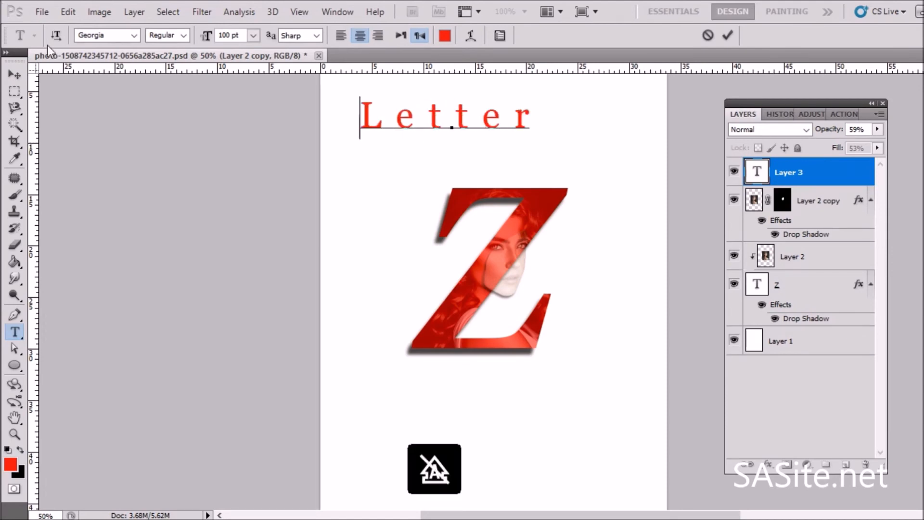
{"action": "left_click", "coordinate": [14, 75]}
{"action": "key", "text": "Down"}
{"action": "key", "text": "Down"}
{"action": "key", "text": "Down"}
{"action": "key", "text": "Down"}
{"action": "key", "text": "Down"}
{"action": "key", "text": "Down"}
{"action": "key", "text": "Down"}
{"action": "key", "text": "Down"}
{"action": "key", "text": "Down"}
{"action": "key", "text": "Down"}
{"action": "key", "text": "Down"}
{"action": "key", "text": "Down"}
{"action": "key", "text": "Down"}
{"action": "key", "text": "Down"}
{"action": "key", "text": "Down"}
{"action": "key", "text": "Down"}
{"action": "key", "text": "Down"}
{"action": "key", "text": "Down"}
{"action": "key", "text": "Down"}
{"action": "key", "text": "Down"}
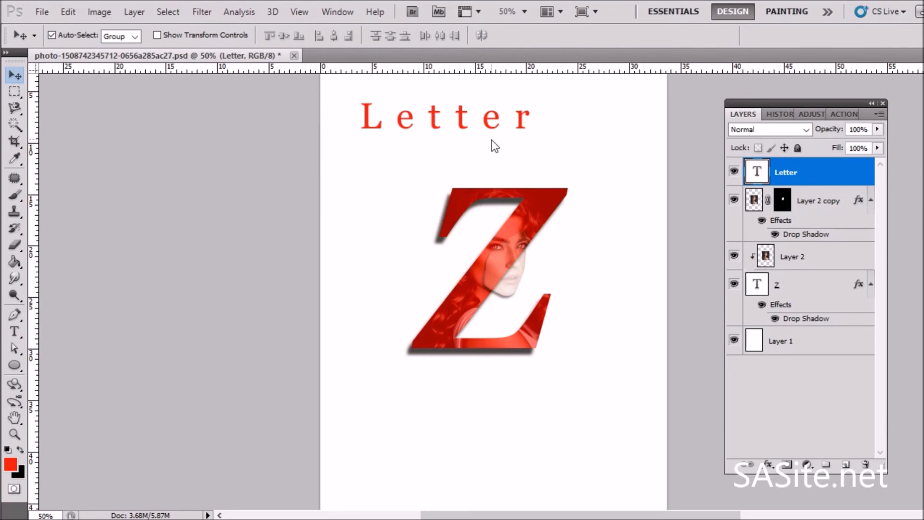
{"action": "left_click_drag", "start_coordinate": [435, 124], "coordinate": [483, 146]}
Step: Add the text "Portrait" below the Z and move it into place under the letter
{"action": "left_click", "coordinate": [14, 331]}
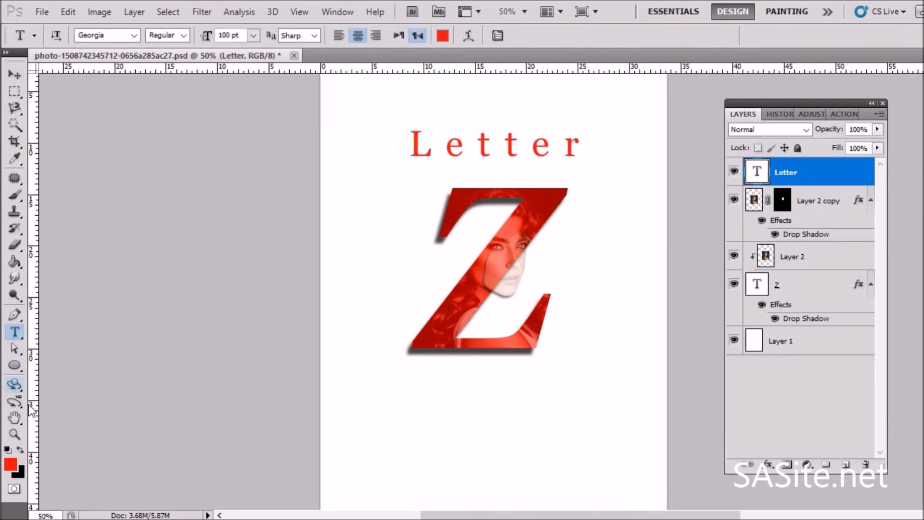
{"action": "left_click", "coordinate": [418, 417]}
{"action": "key", "text": "Caps_Lock"}
{"action": "type", "text": "p"}
{"action": "key", "text": "BackSpace"}
{"action": "key", "text": "Caps_Lock"}
{"action": "type", "text": "Por"}
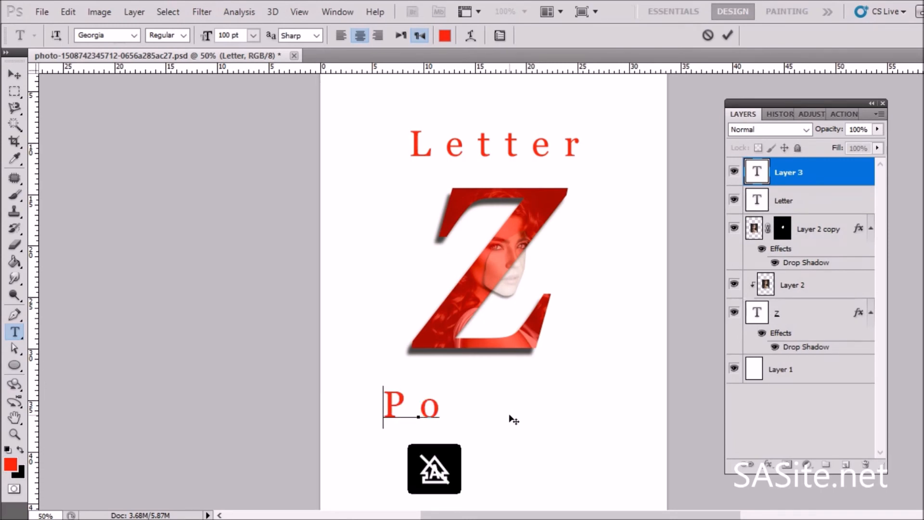
{"action": "type", "text": "trait"}
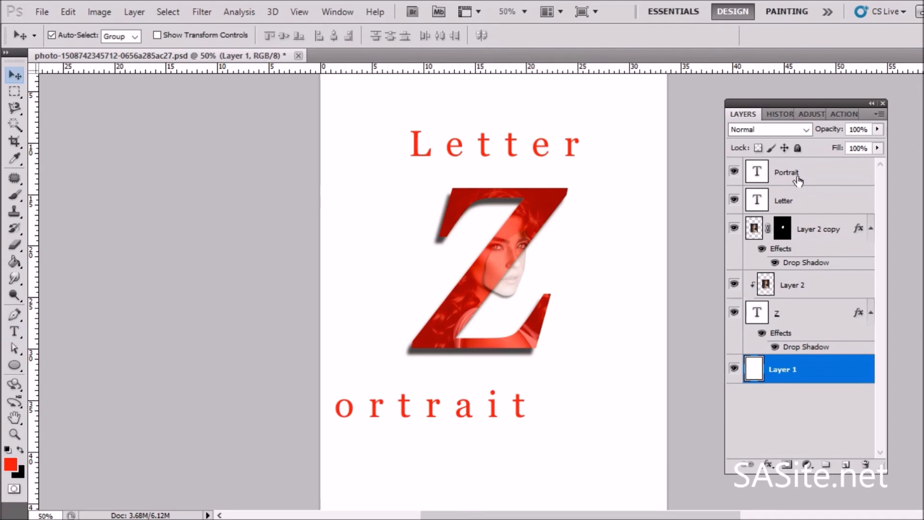
{"action": "left_click", "coordinate": [799, 177]}
{"action": "left_click_drag", "start_coordinate": [446, 400], "coordinate": [518, 388]}
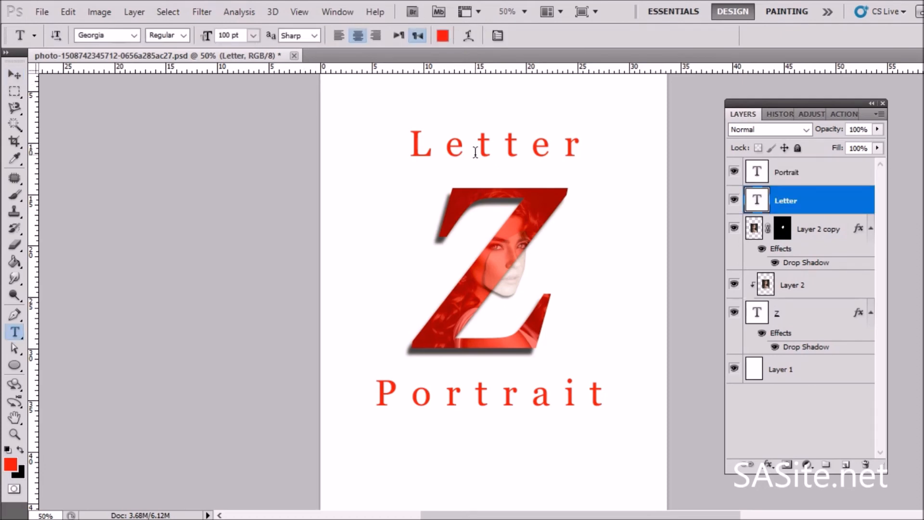
Step: Recolor the "Letter" text with a dark red sampled from the Z
{"action": "double_click", "coordinate": [476, 151]}
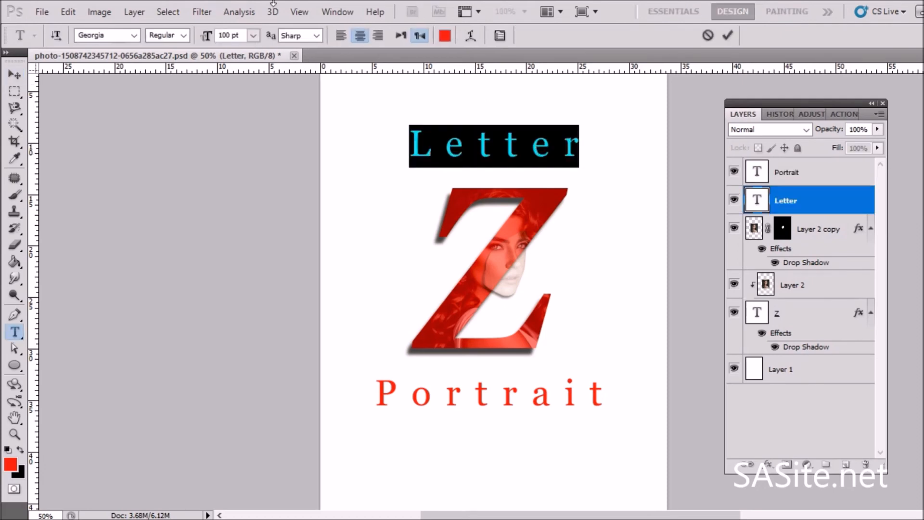
{"action": "left_click", "coordinate": [445, 35]}
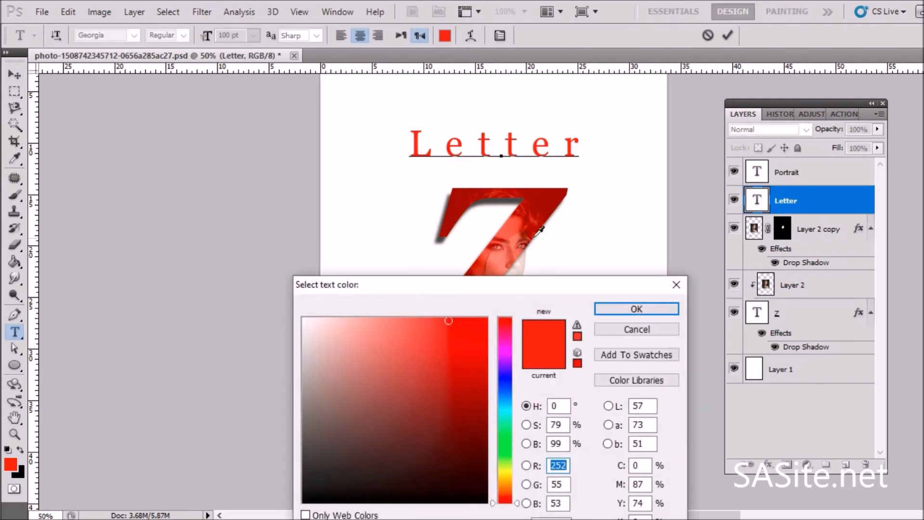
{"action": "left_click", "coordinate": [542, 205]}
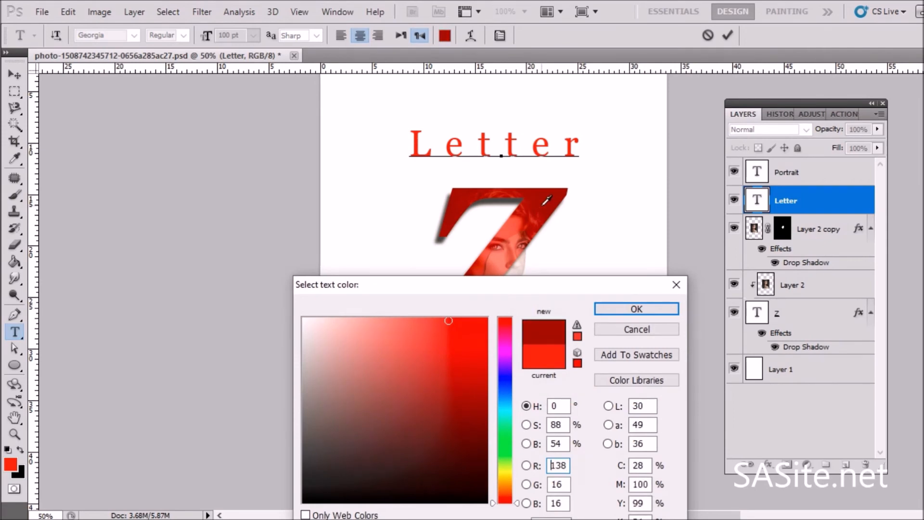
{"action": "left_click", "coordinate": [533, 225]}
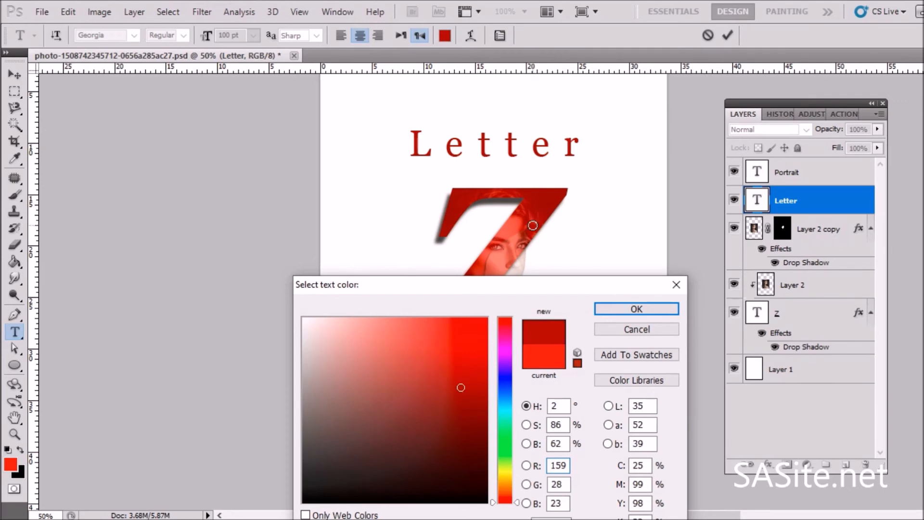
{"action": "left_click", "coordinate": [542, 213]}
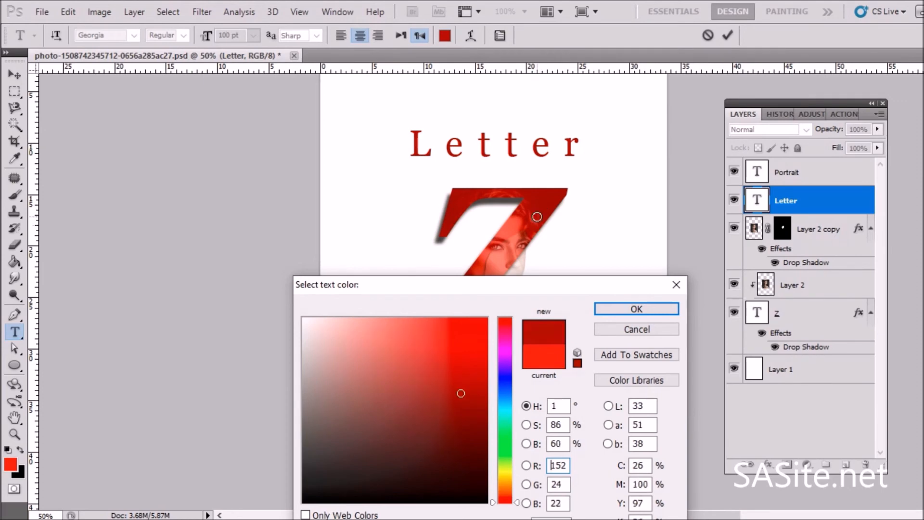
{"action": "left_click", "coordinate": [611, 310]}
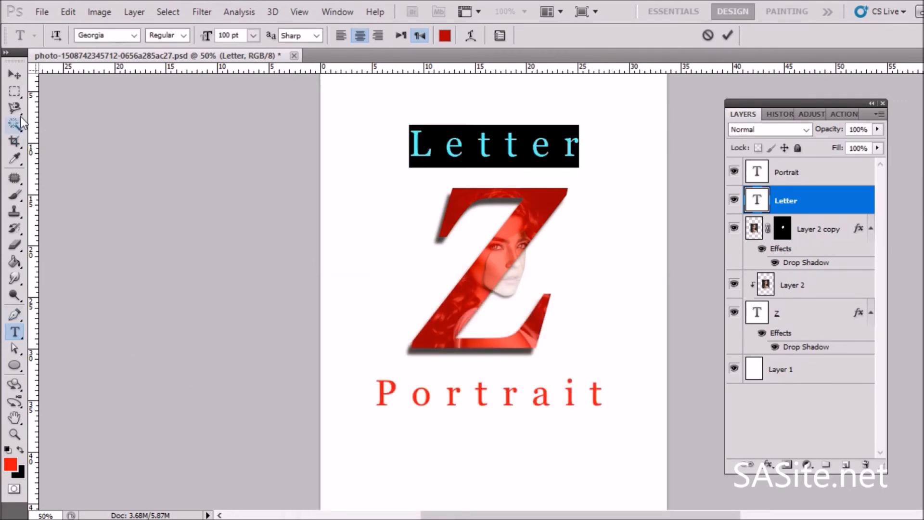
{"action": "left_click", "coordinate": [15, 74]}
Step: Recolor the "Portrait" text with the same dark red sampled from the Z
{"action": "left_click", "coordinate": [14, 332]}
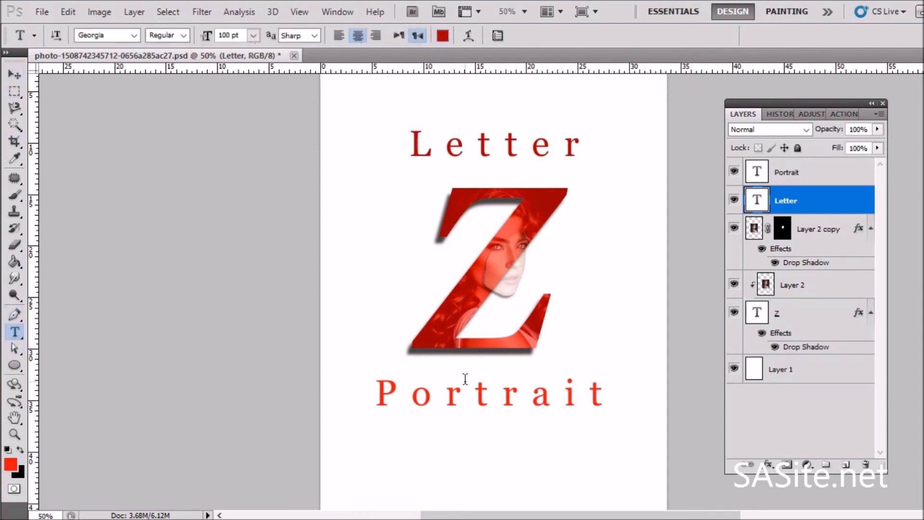
{"action": "left_click", "coordinate": [443, 391]}
{"action": "key", "text": "ctrl+a"}
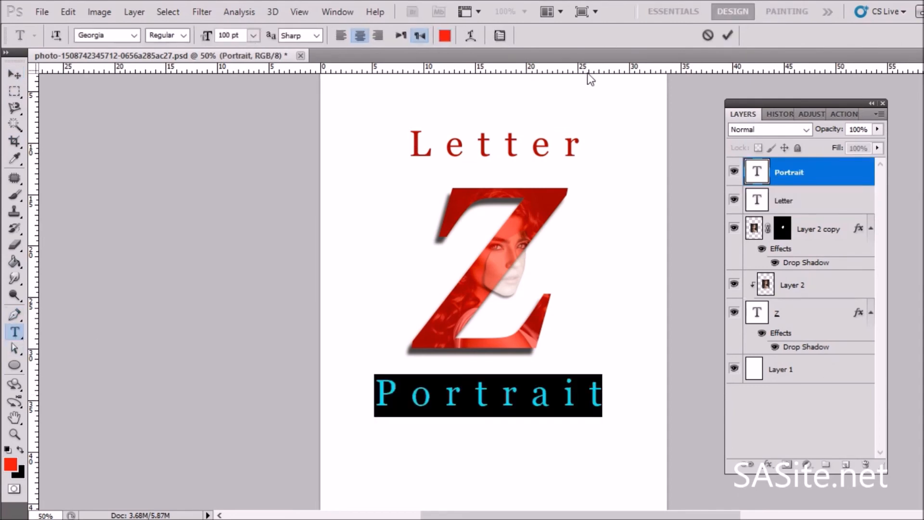
{"action": "left_click", "coordinate": [445, 35]}
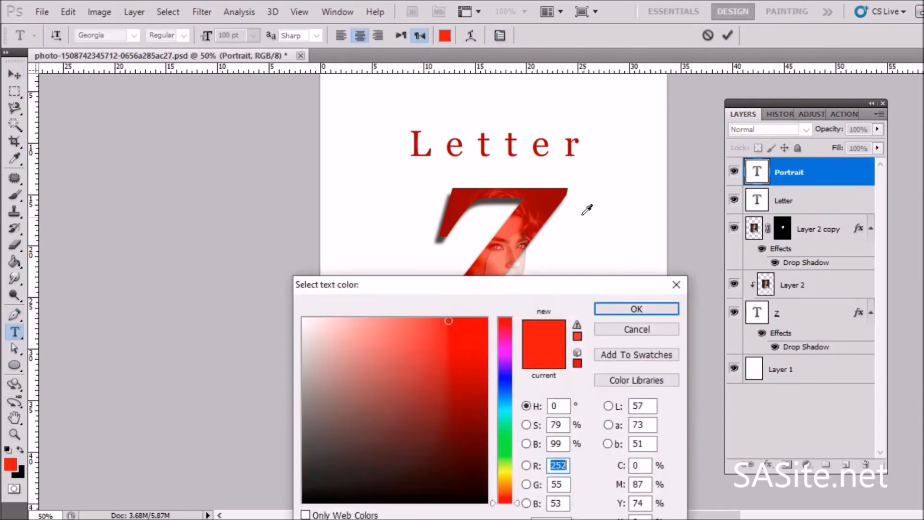
{"action": "left_click", "coordinate": [559, 195]}
{"action": "left_click", "coordinate": [661, 309]}
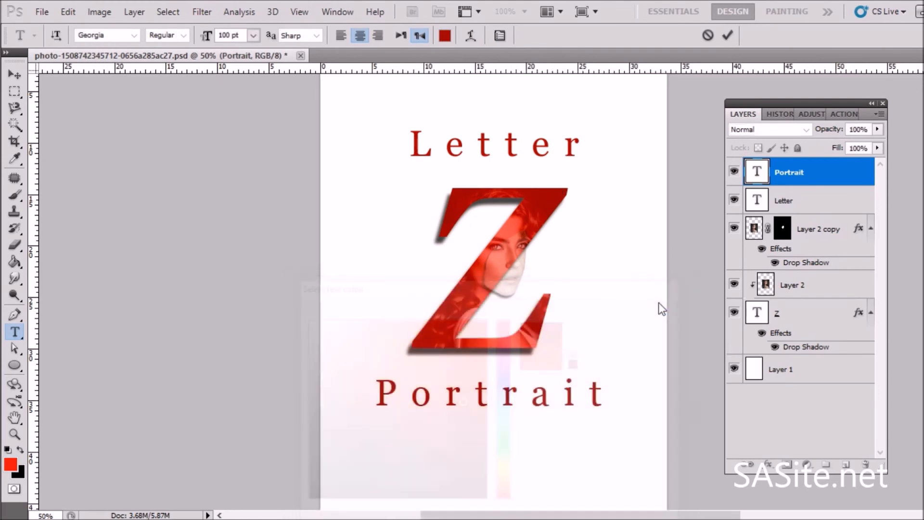
{"action": "left_click", "coordinate": [15, 74]}
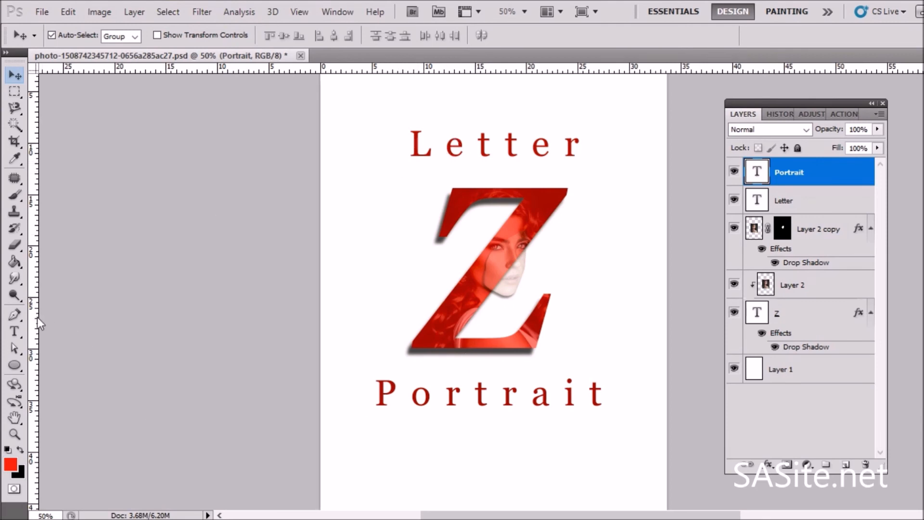
Step: Add two vertical guides aligned with the left and right edges of the Z
{"action": "left_click_drag", "start_coordinate": [35, 321], "coordinate": [405, 342]}
{"action": "left_click_drag", "start_coordinate": [34, 263], "coordinate": [582, 262]}
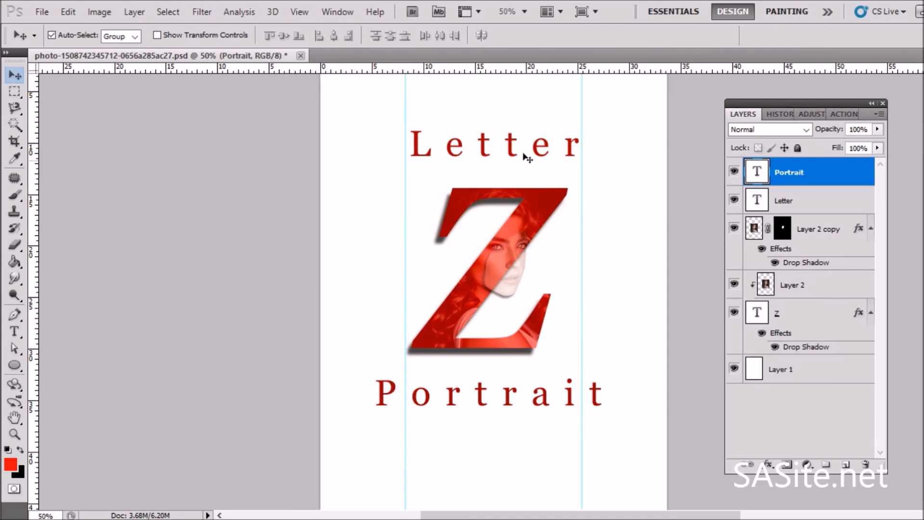
Step: Reduce the tracking of the "Portrait" text to 200 so it fits between the guides
{"action": "key", "text": "t"}
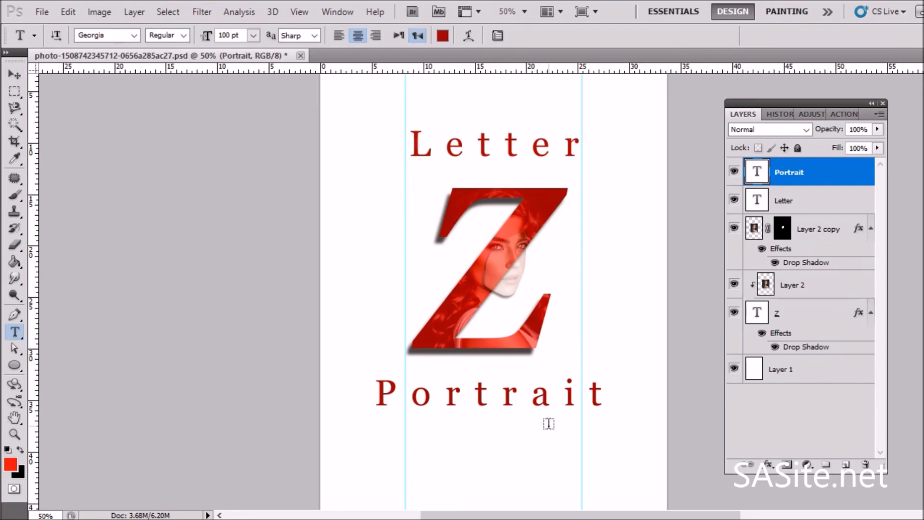
{"action": "double_click", "coordinate": [525, 394]}
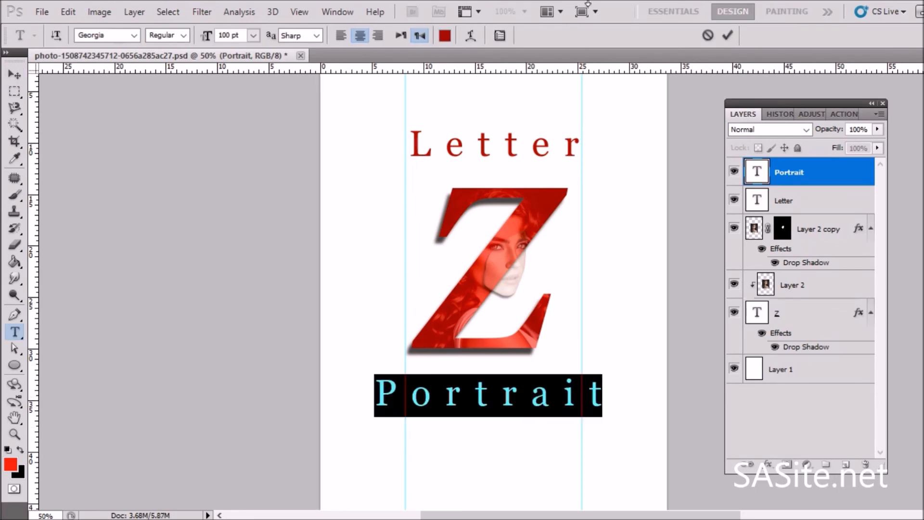
{"action": "left_click", "coordinate": [501, 35]}
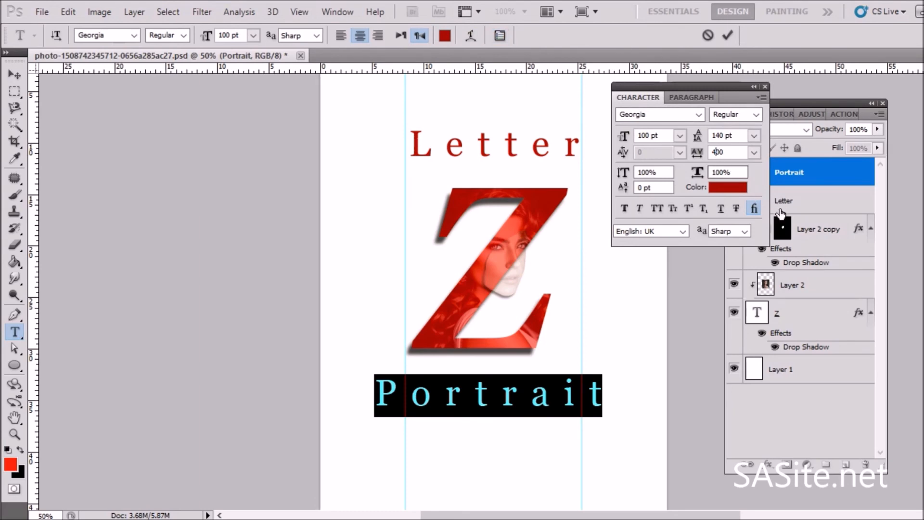
{"action": "key", "text": "BackSpace"}
{"action": "type", "text": "3"}
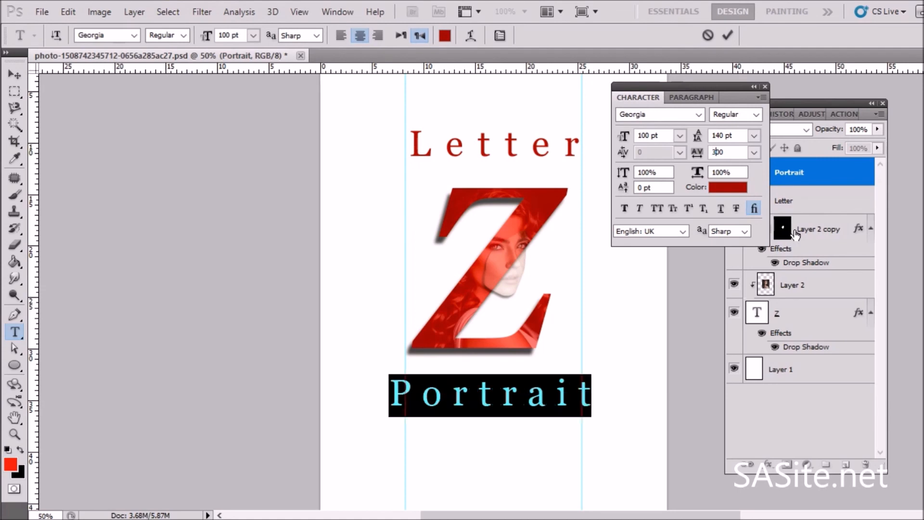
{"action": "key", "text": "BackSpace"}
{"action": "type", "text": "2"}
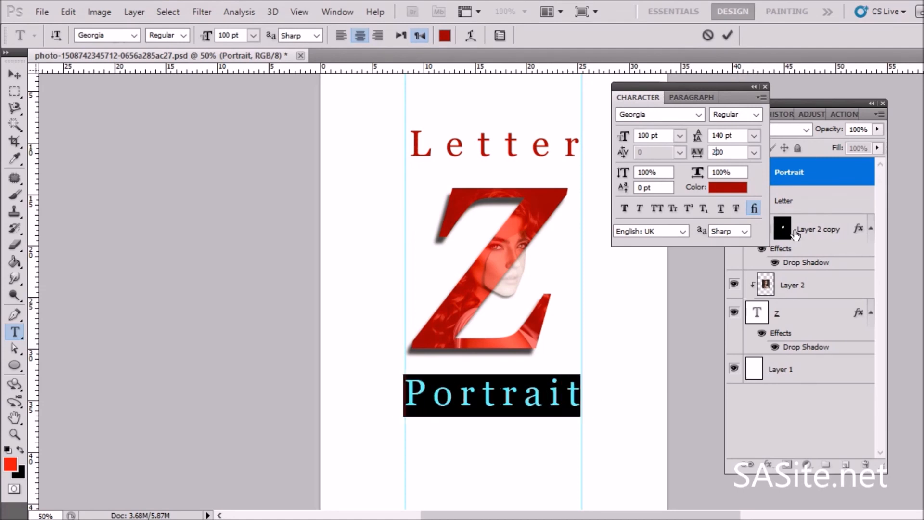
{"action": "left_click", "coordinate": [21, 80]}
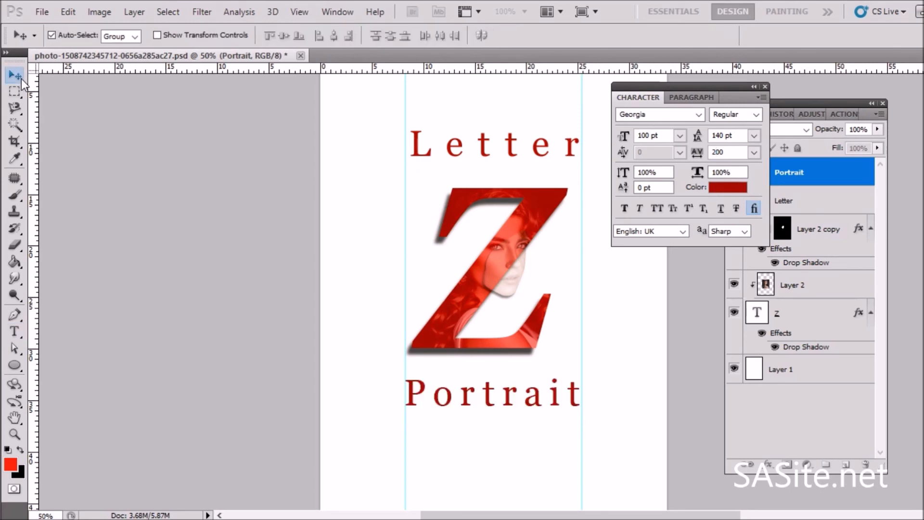
{"action": "left_click", "coordinate": [765, 87]}
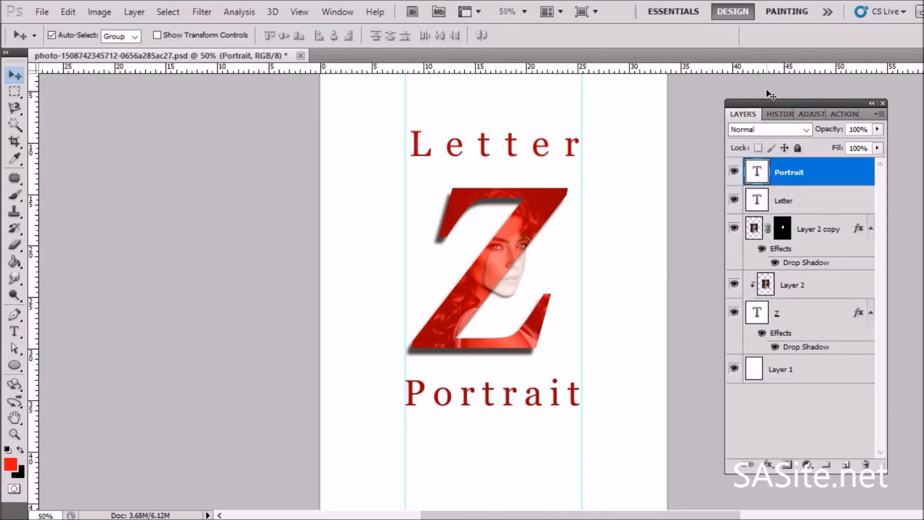
Step: Switch to full screen mode to preview the finished design
{"action": "key", "text": "f"}
{"action": "key", "text": "f"}
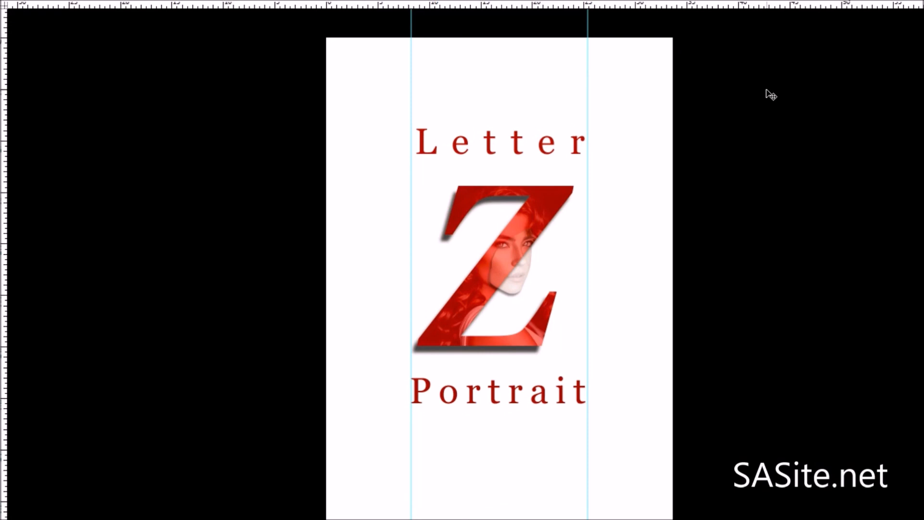